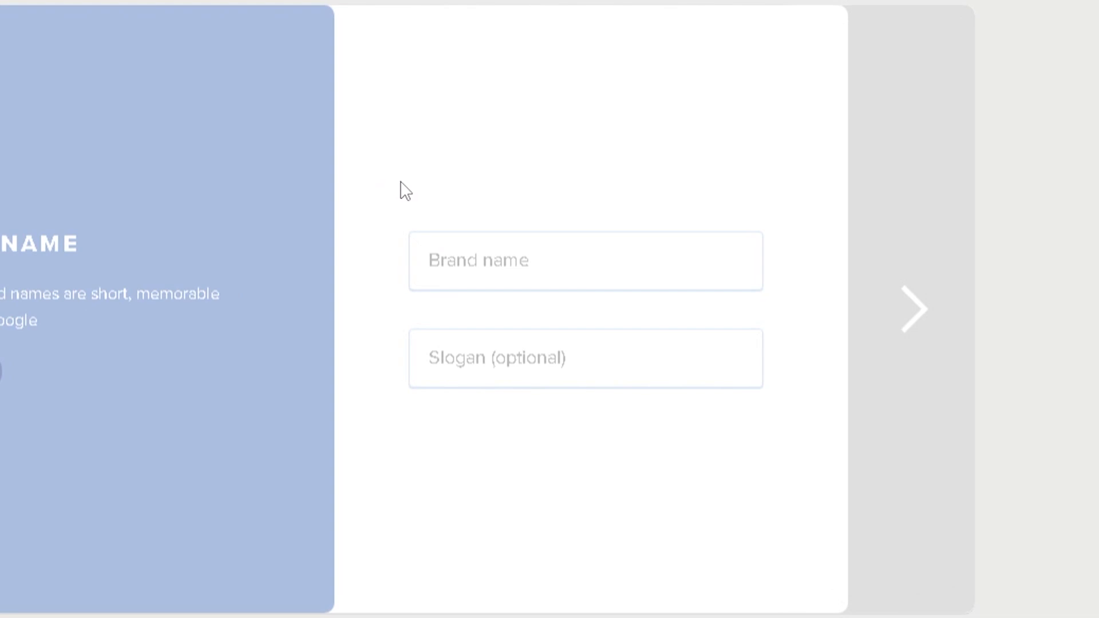
Enter Microsoft as the brand name, leave the slogan empty and continue to the brand keywords
click(470, 250)
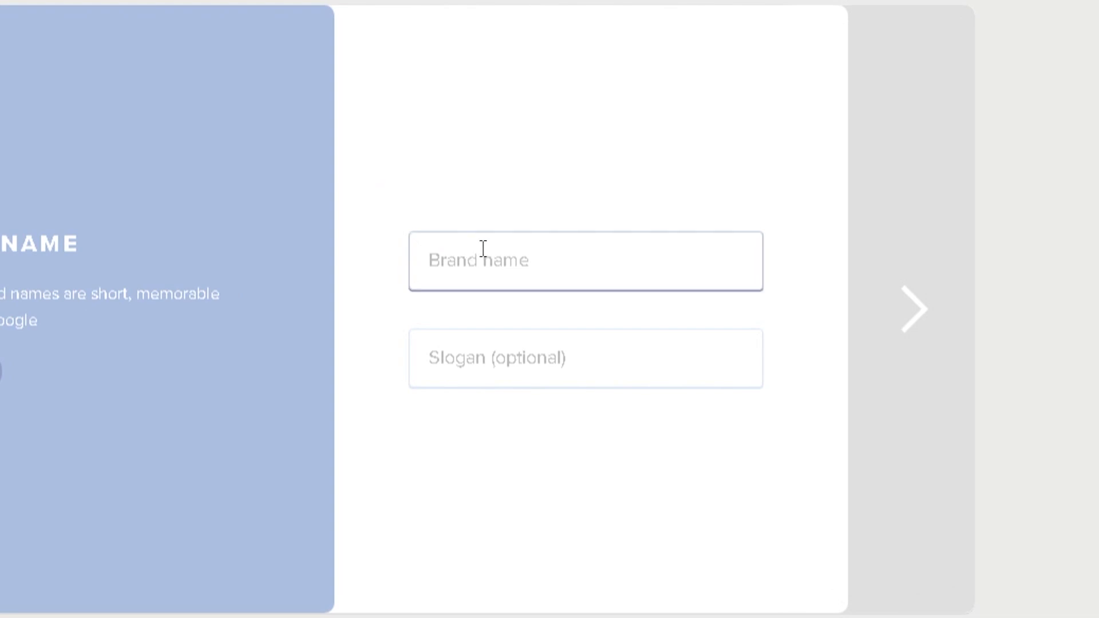
text(Microsoft)
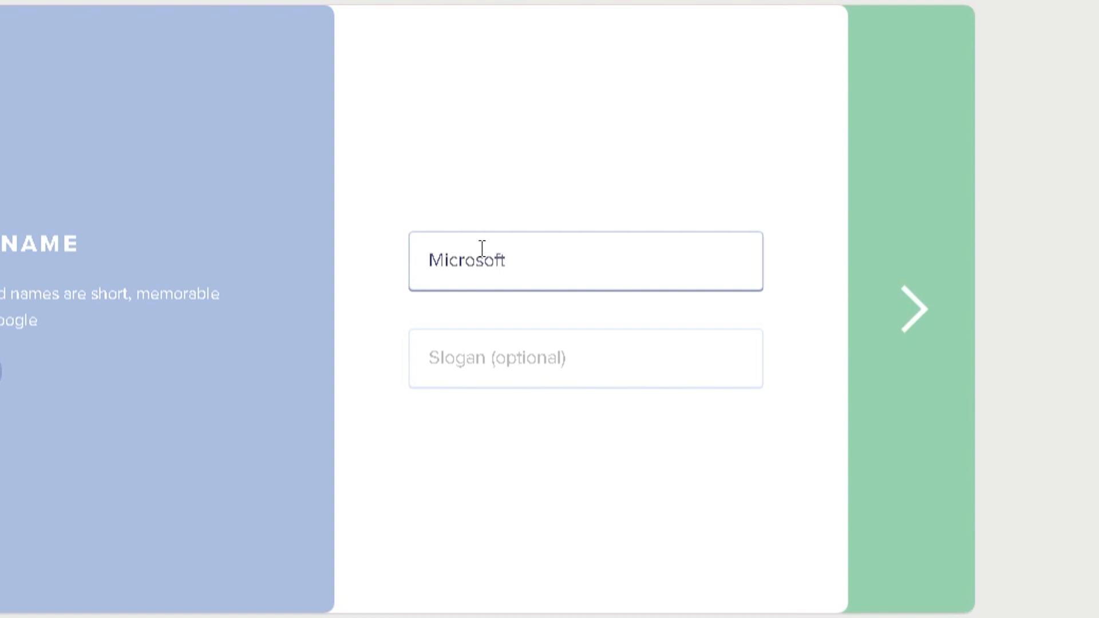
click(899, 305)
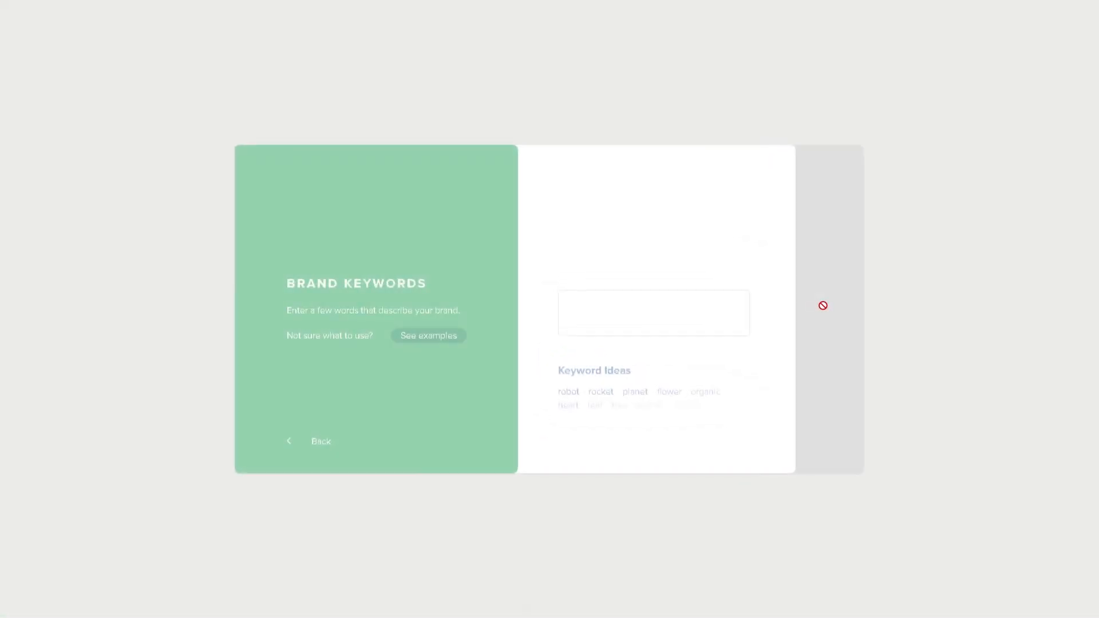
Add the brand keywords Pcs, Business and Bill Gates, and continue to the color style choice
click(606, 307)
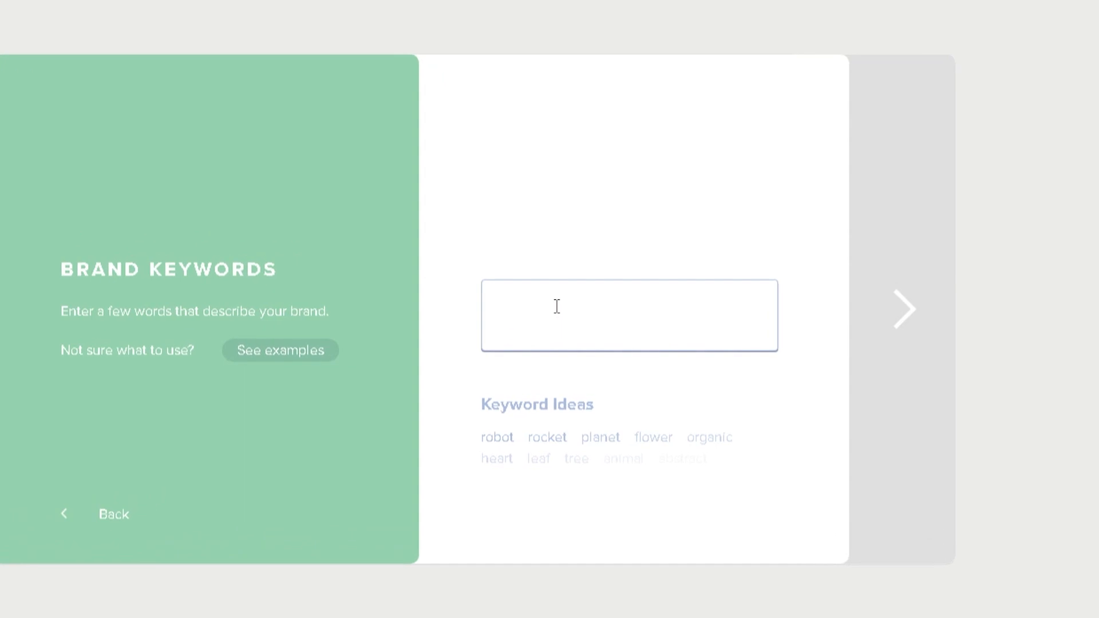
text(Pcs)
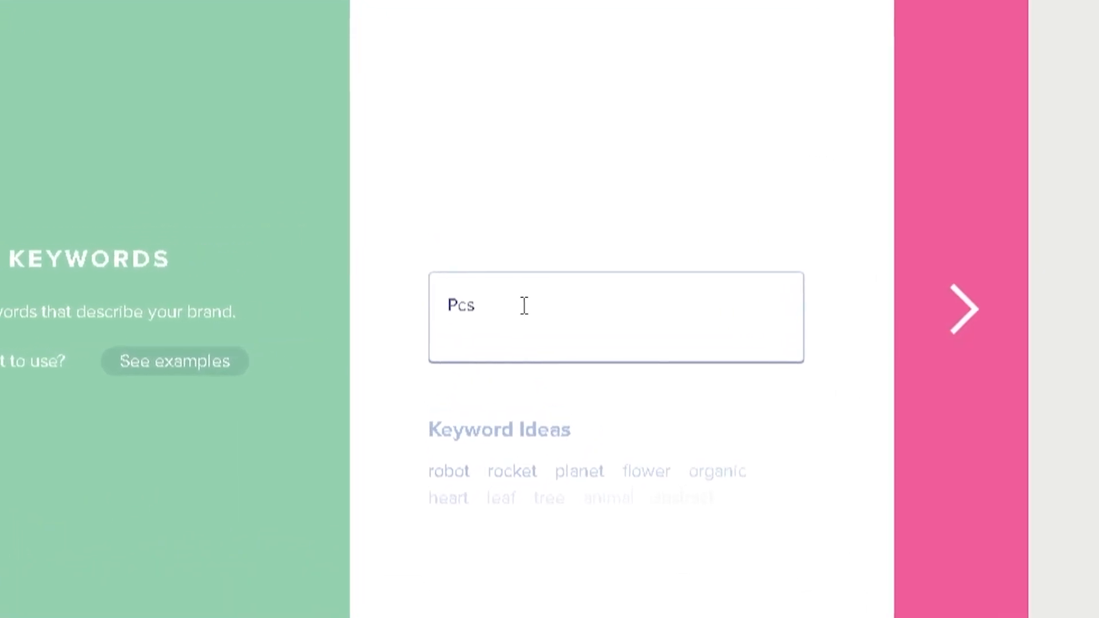
key(Return)
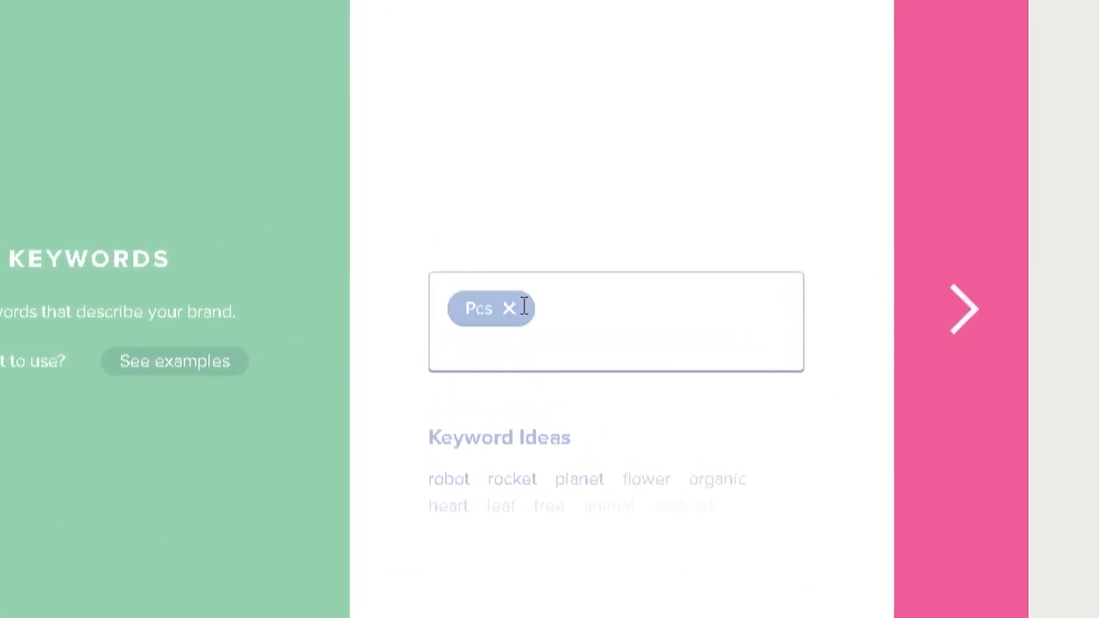
text(Business)
key(Return)
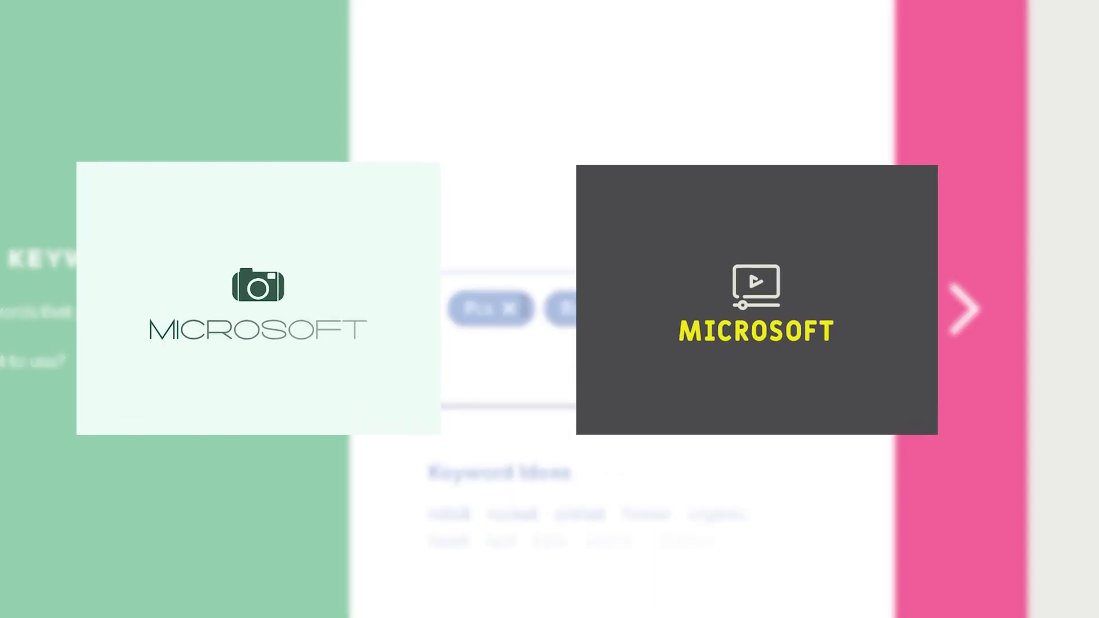
text(Bill Gates)
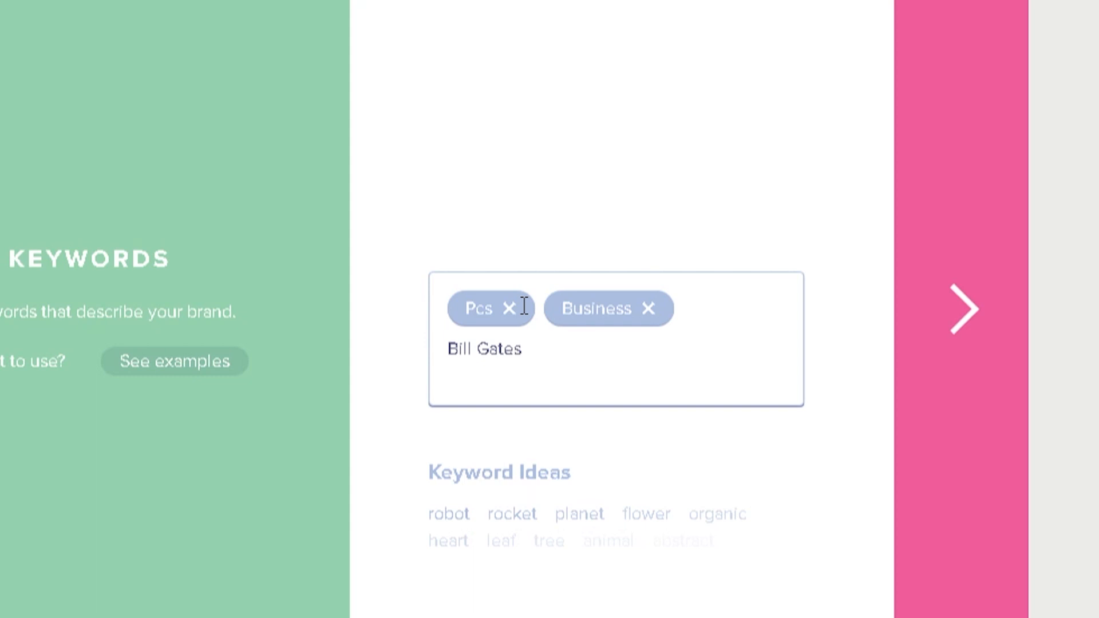
key(Return)
click(950, 311)
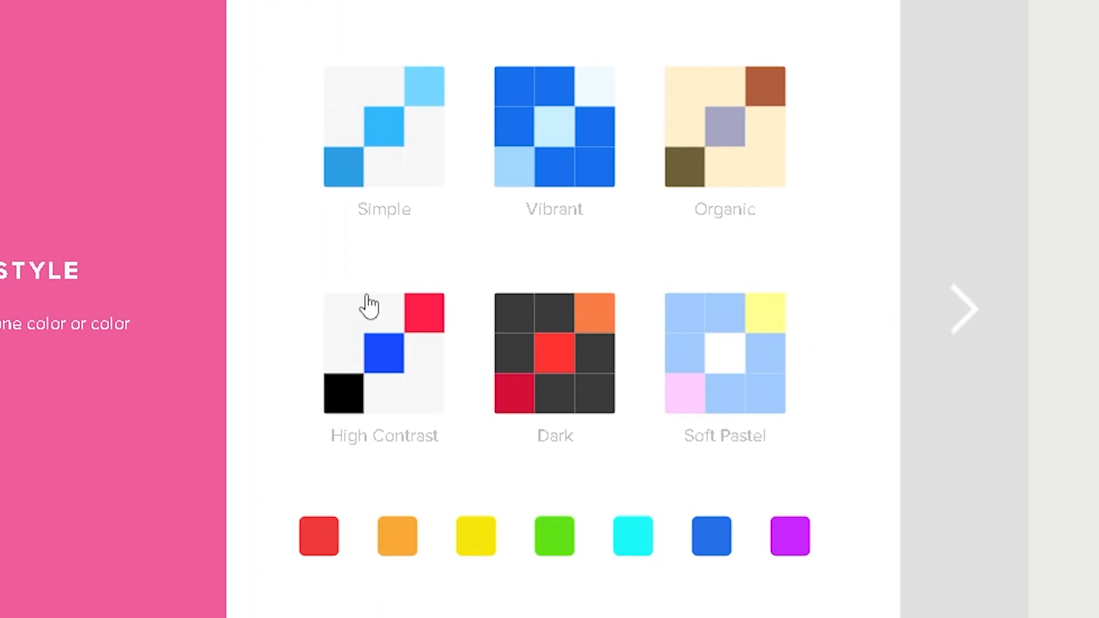
Choose the Simple color style, generate the logos and browse through the suggested Microsoft designs
click(381, 150)
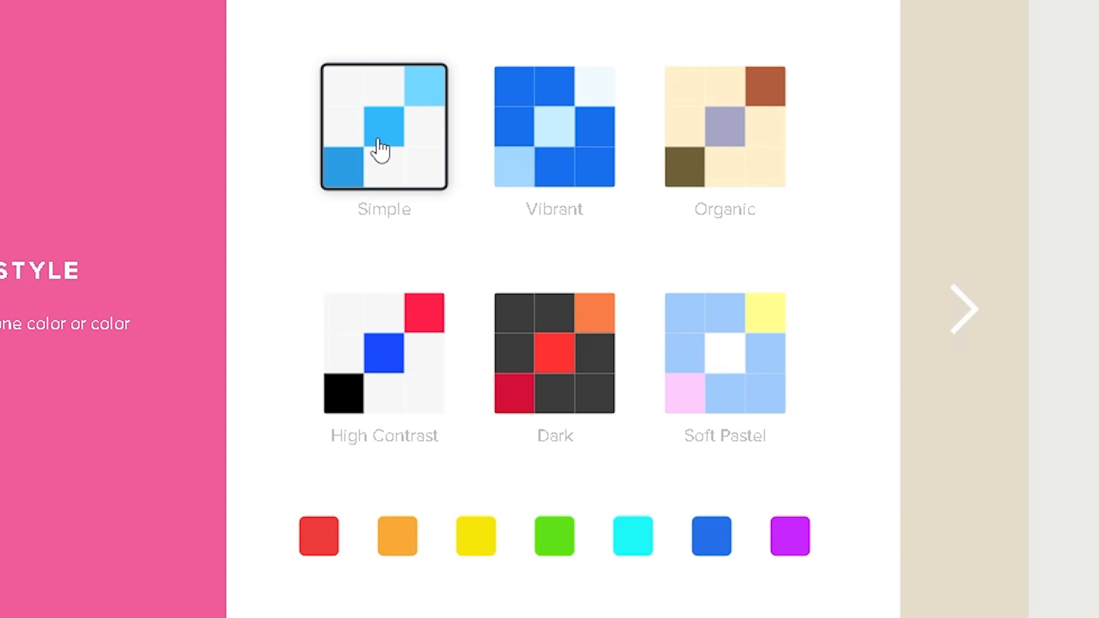
click(942, 278)
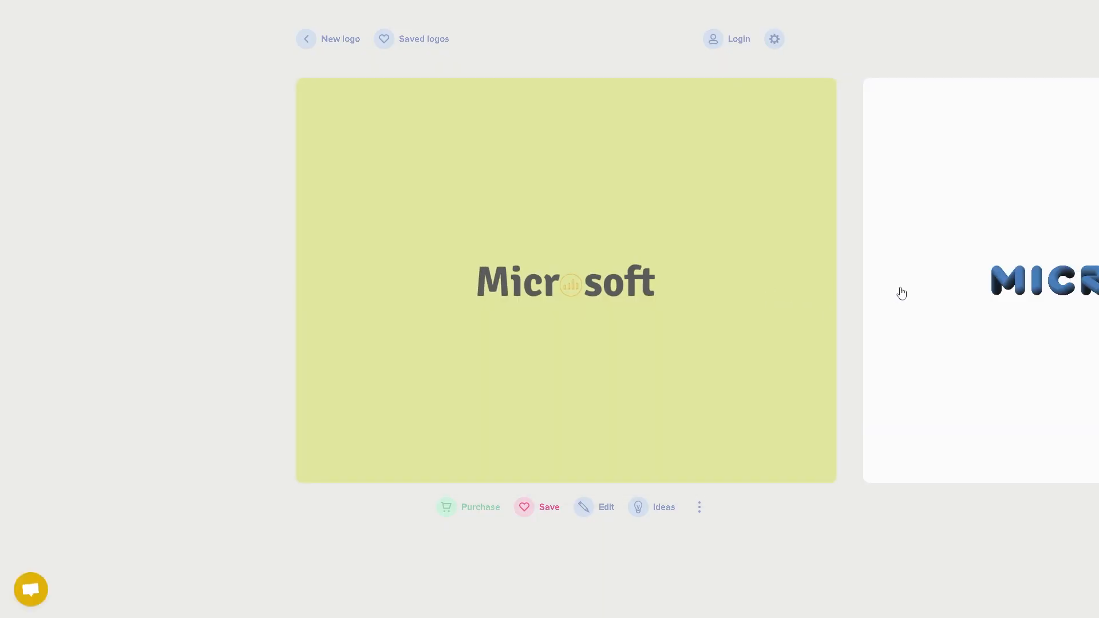
click(896, 292)
click(892, 292)
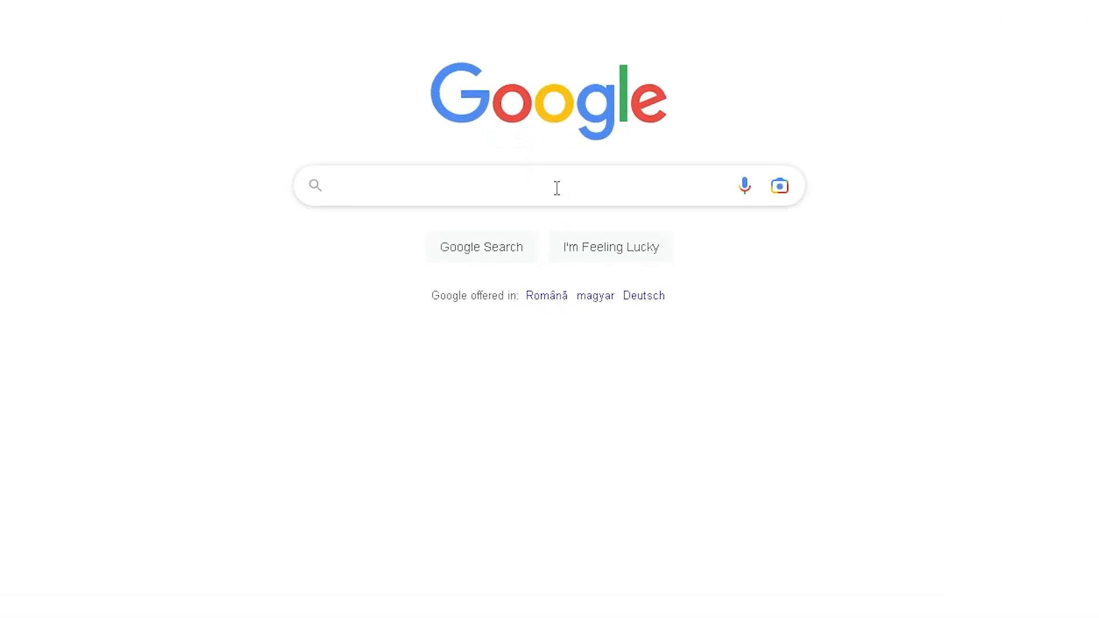
Search Google for "open ai image" and open the DALL·E image generator through OpenAI's DALL·E 2 product page
click(554, 226)
text(open)
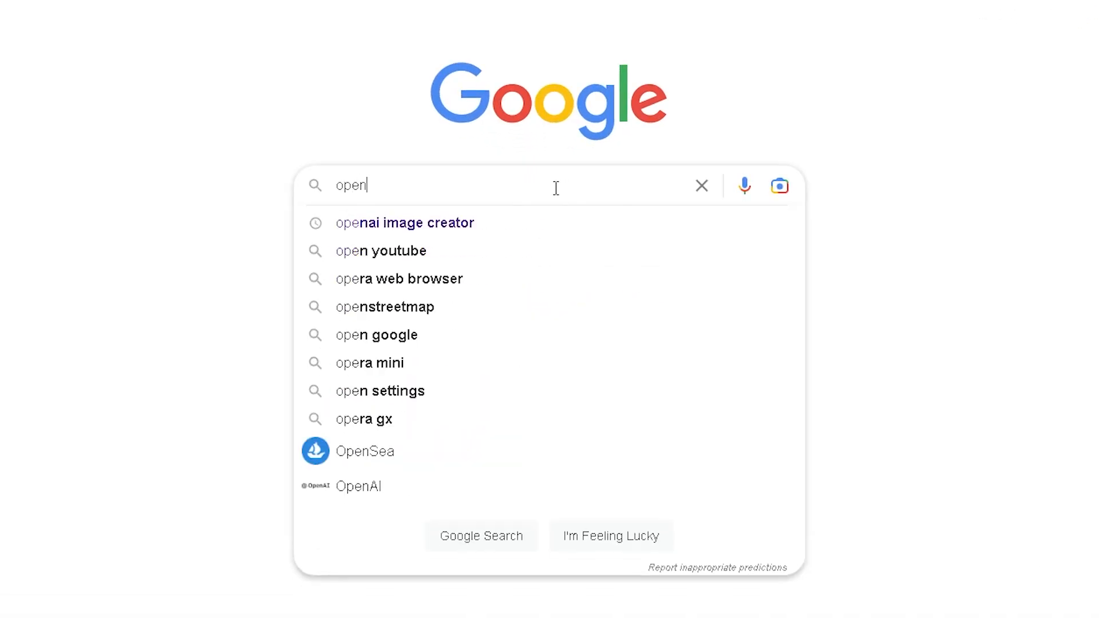
text( ai image)
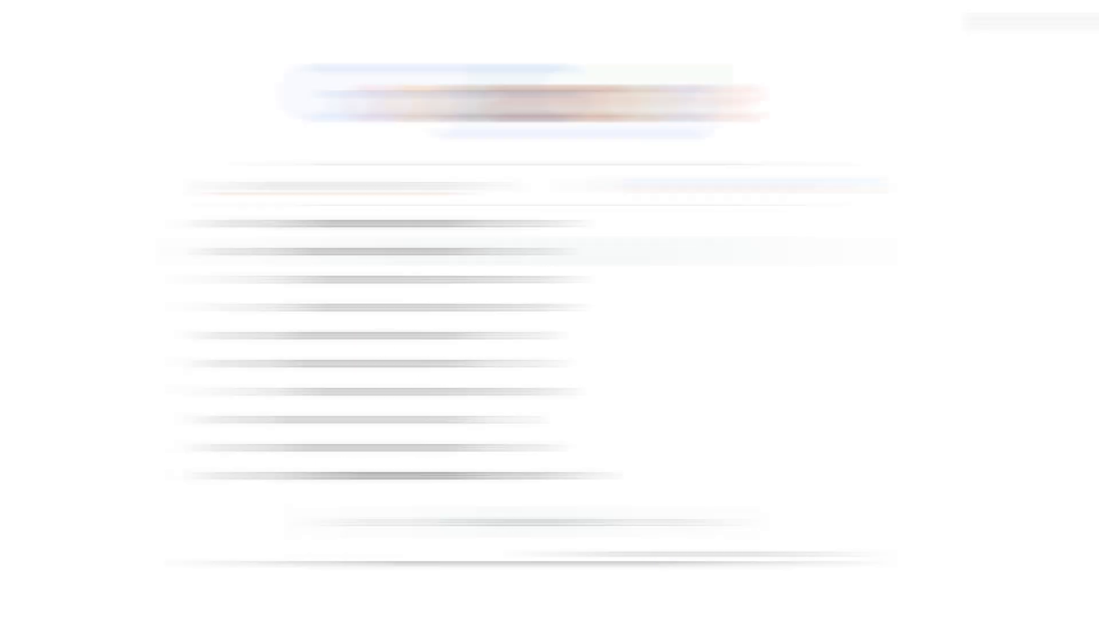
mouse_move(281, 34)
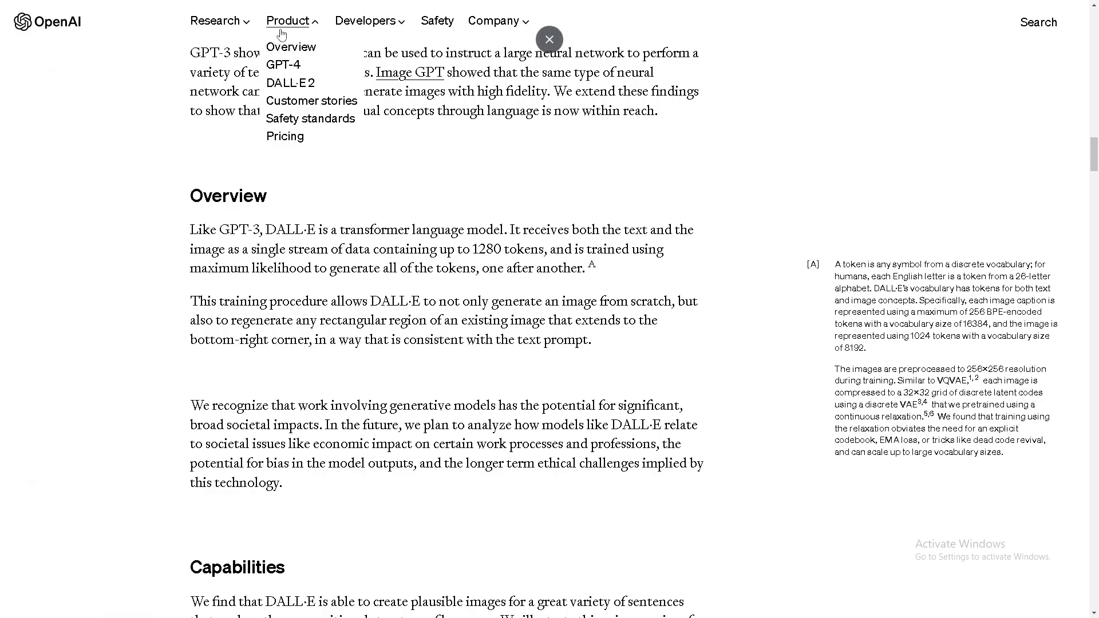
click(281, 83)
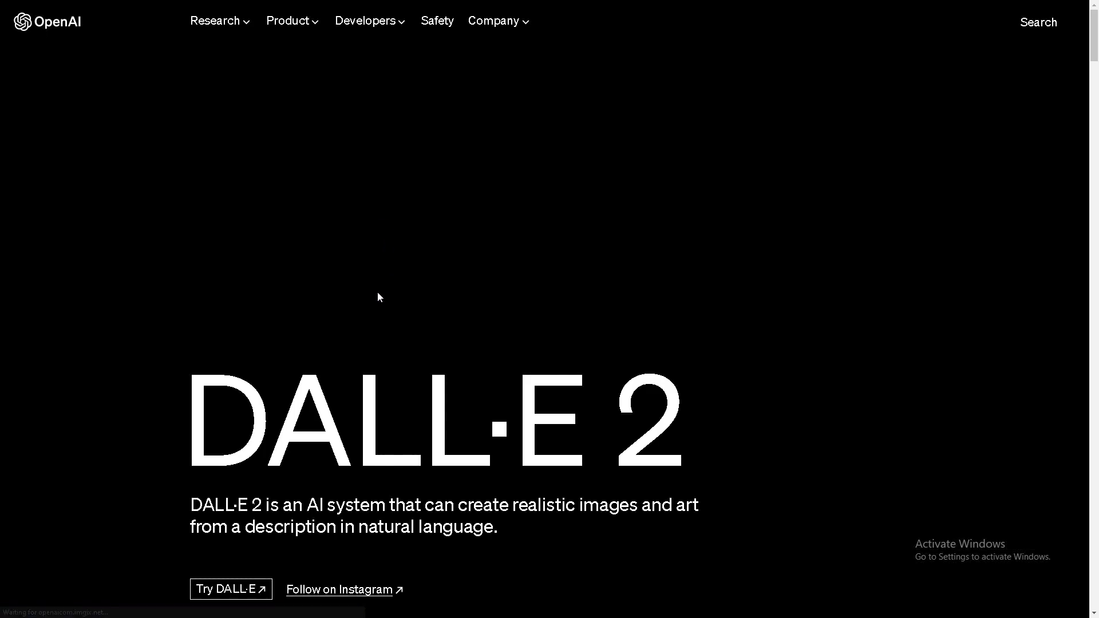
scroll(377, 296, down, 1)
click(236, 534)
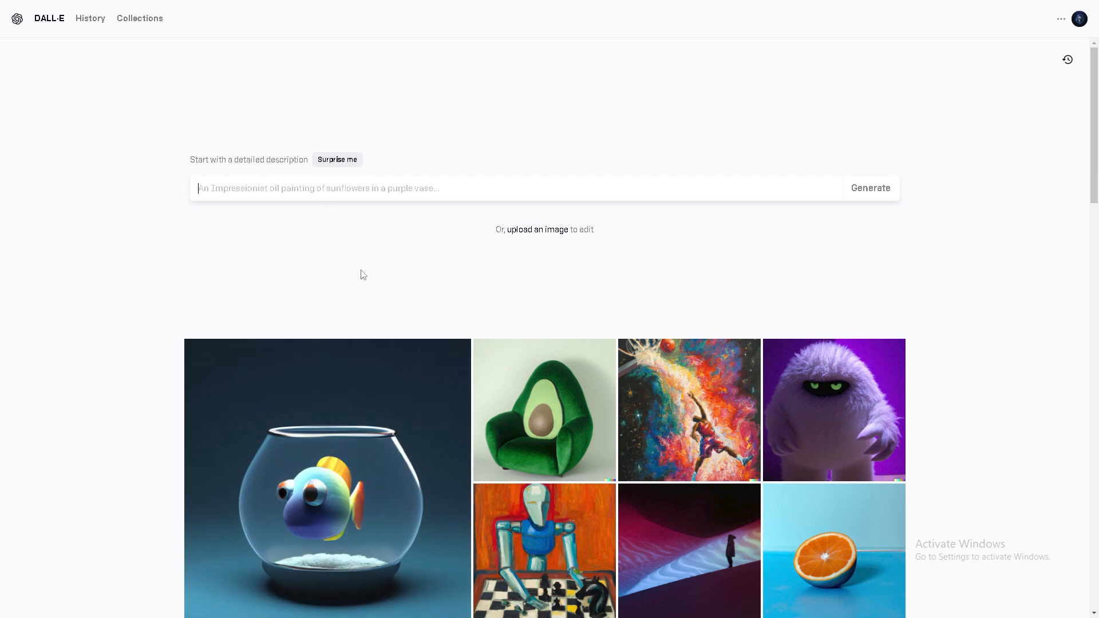
Enter an image description beginning "rich white man that made a pc company" and mentioning glasses
text(wh)
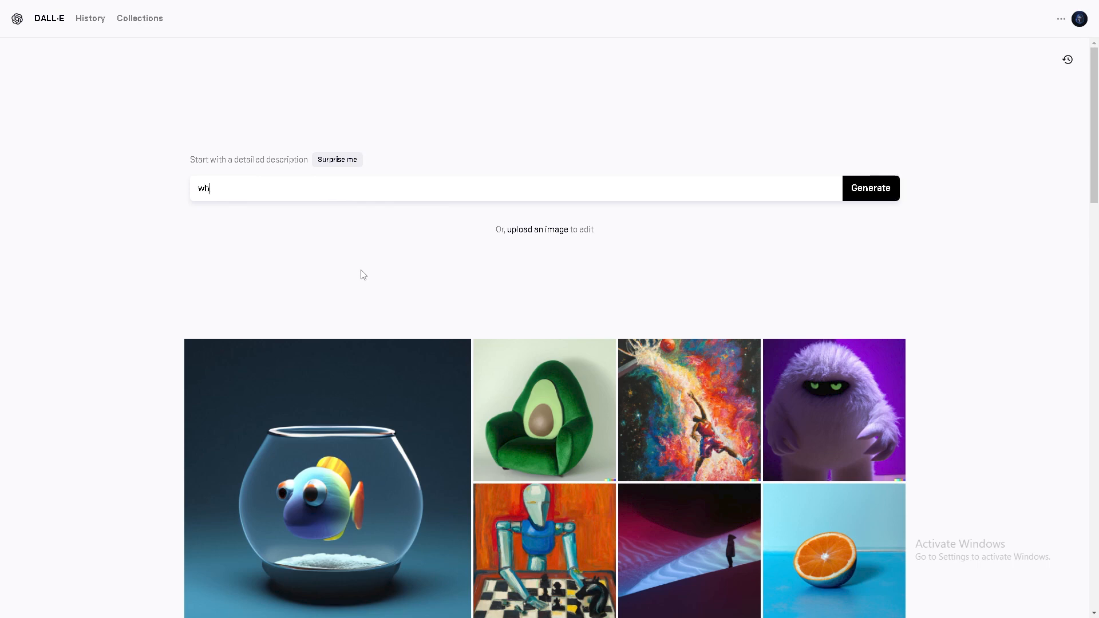
key(BackSpace)
text(rich white man that made a pc company)
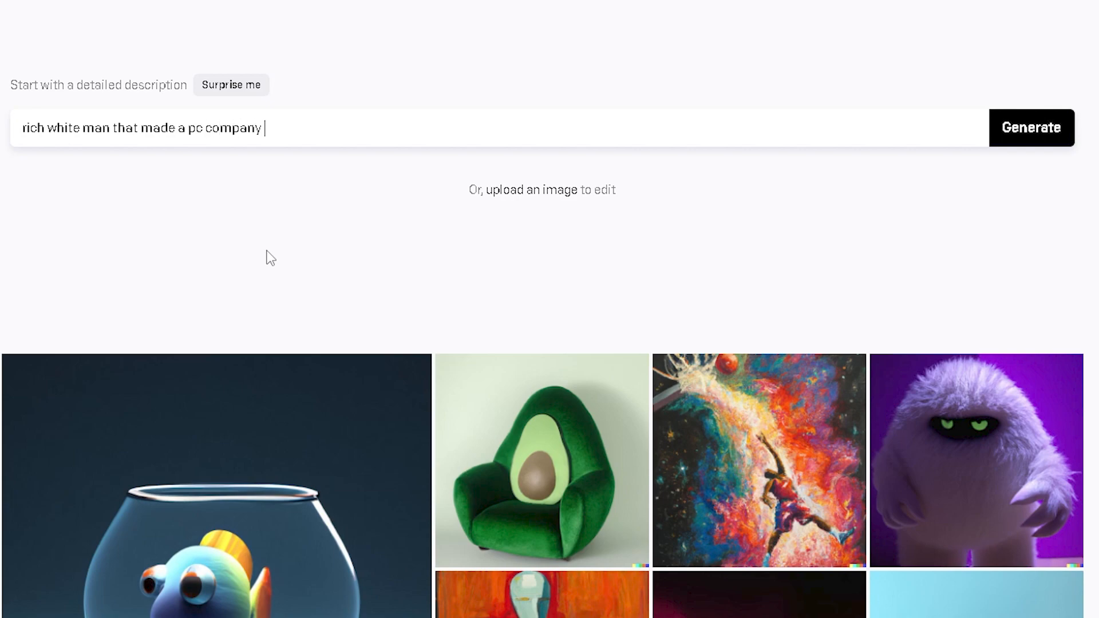
text(lasses)
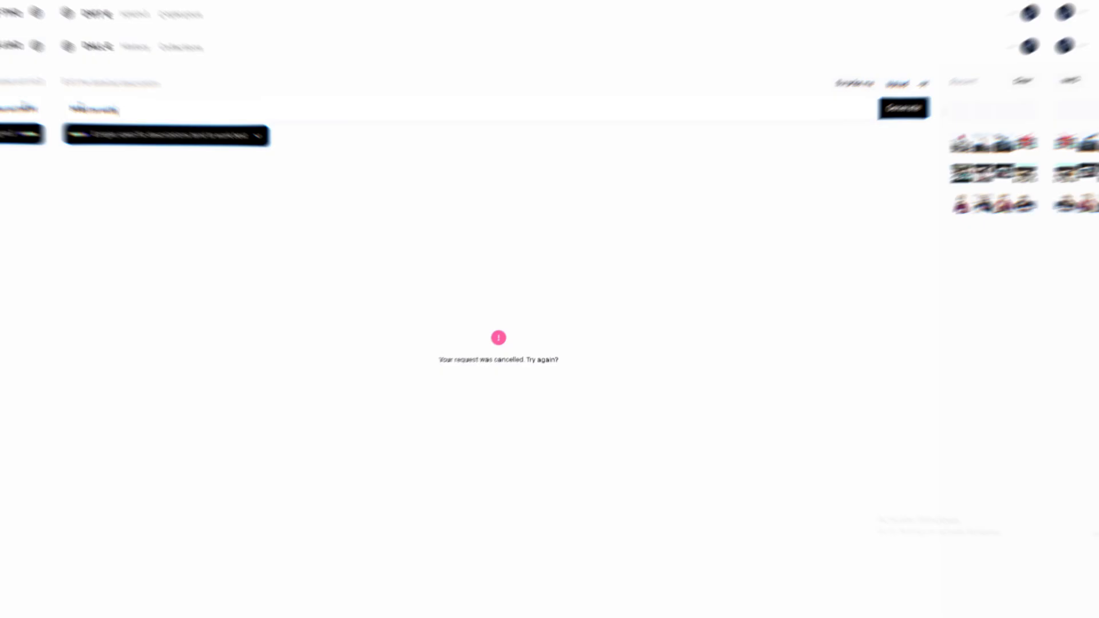
Enter a prompt asking for a good youtuber profile picture in a white circle
text(ke a good youtuber profile picture in a white circle thats)
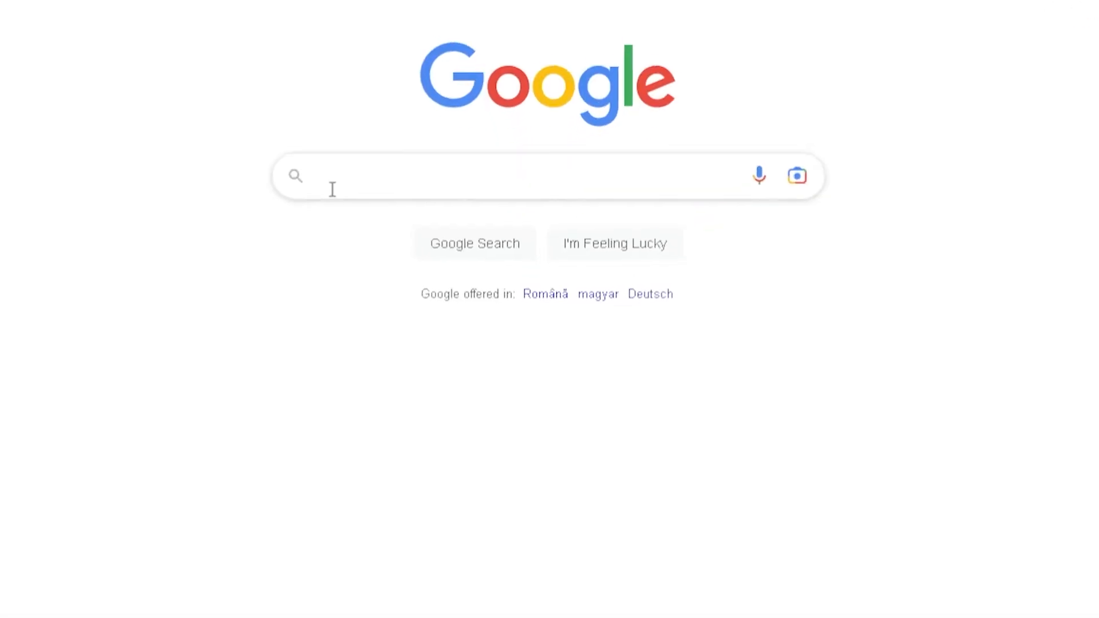
Search Google Images for "gradient background" and look through those results and the ones for "circle shape png"
click(332, 189)
text(gradient )
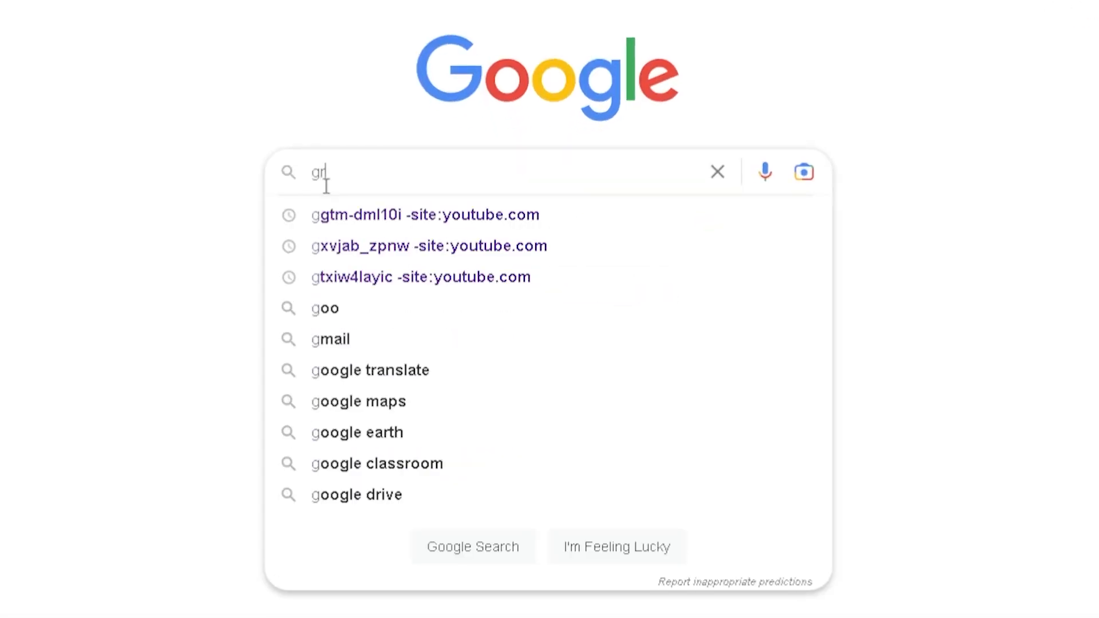
text(backgroun)
key(BackSpace)
text(u)
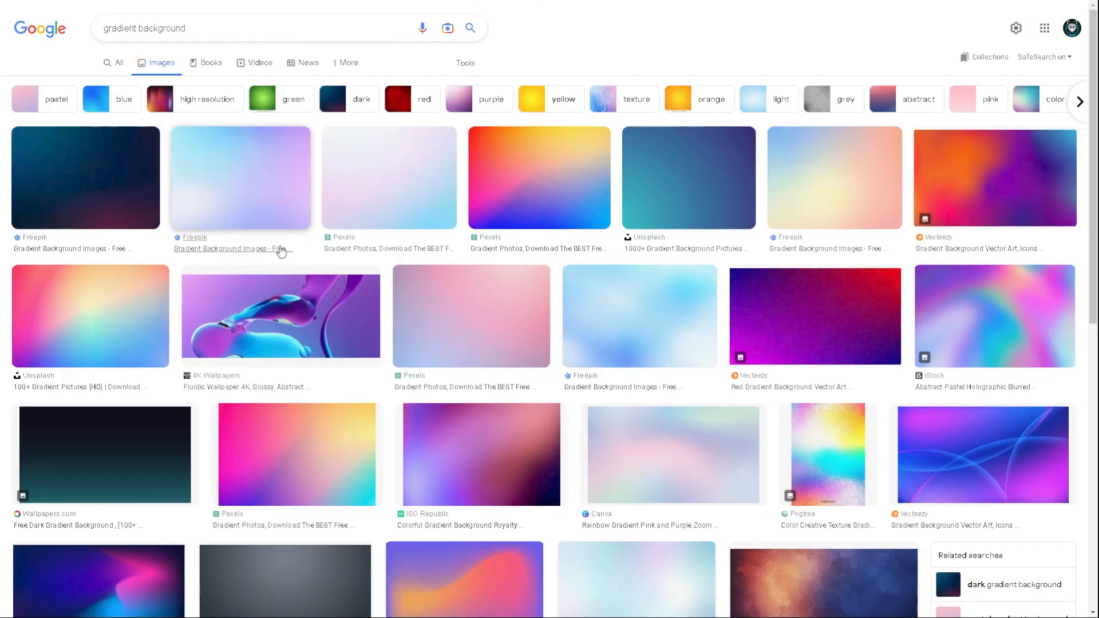
scroll(282, 250, down, 15)
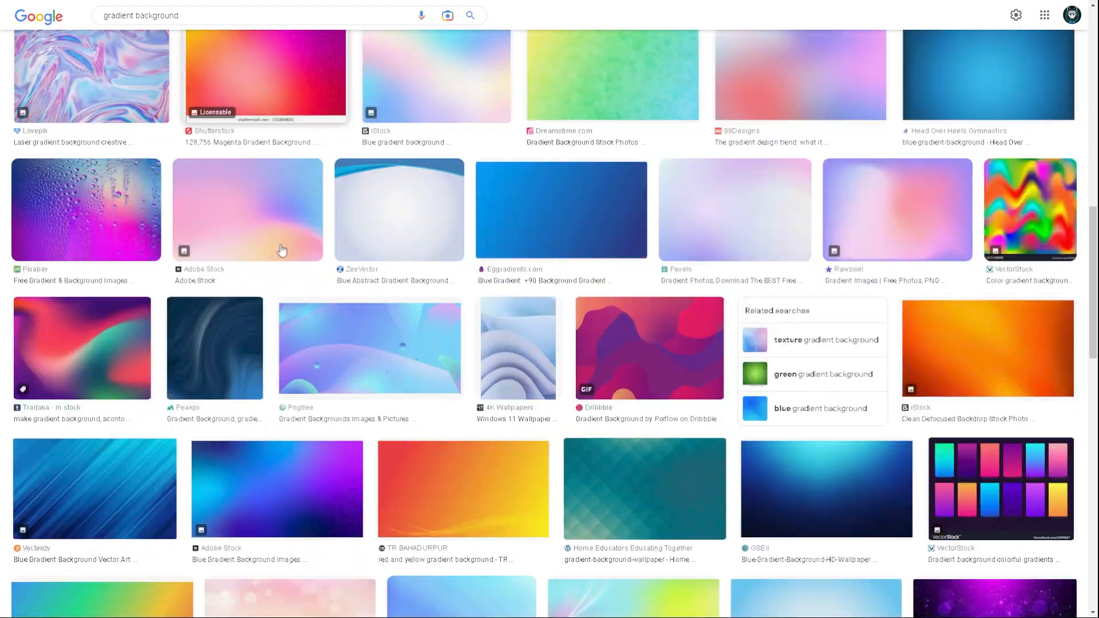
scroll(282, 253, down, 4)
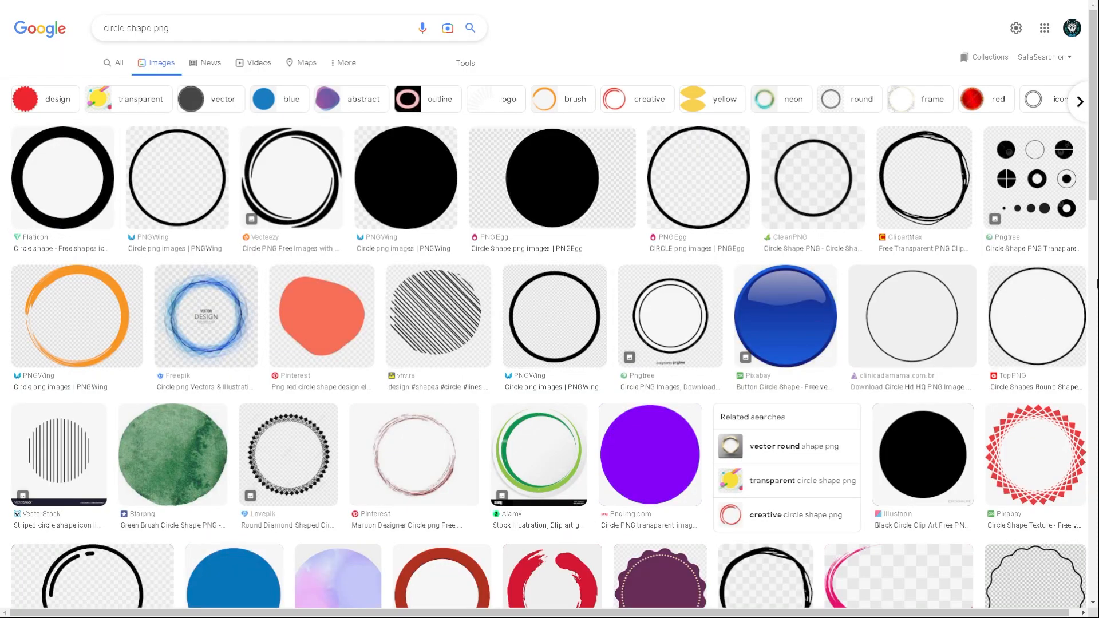
scroll(549, 343, down, 2)
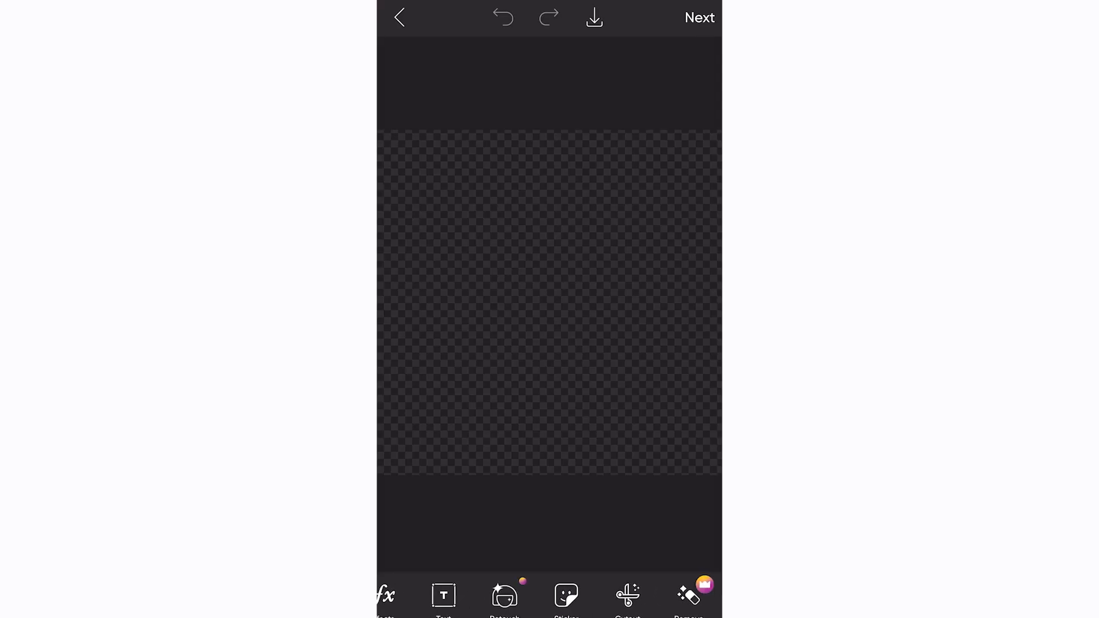
In Picsart, add the blue gradient photo to the blank canvas, scale it to cover the whole canvas and apply it
scroll(550, 595, right, 4)
click(533, 597)
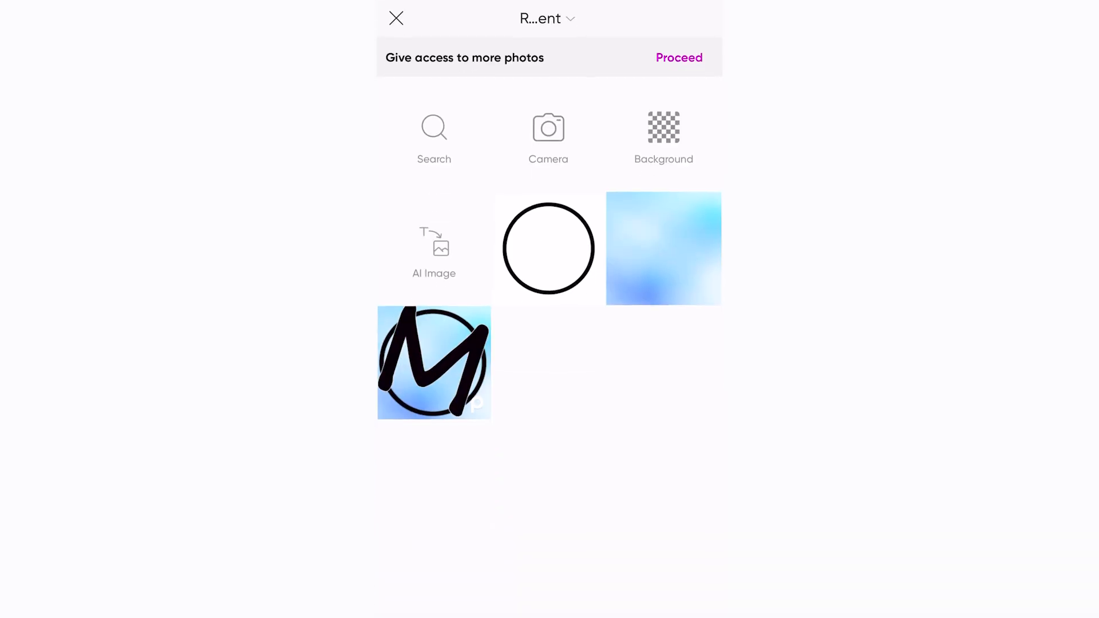
click(664, 247)
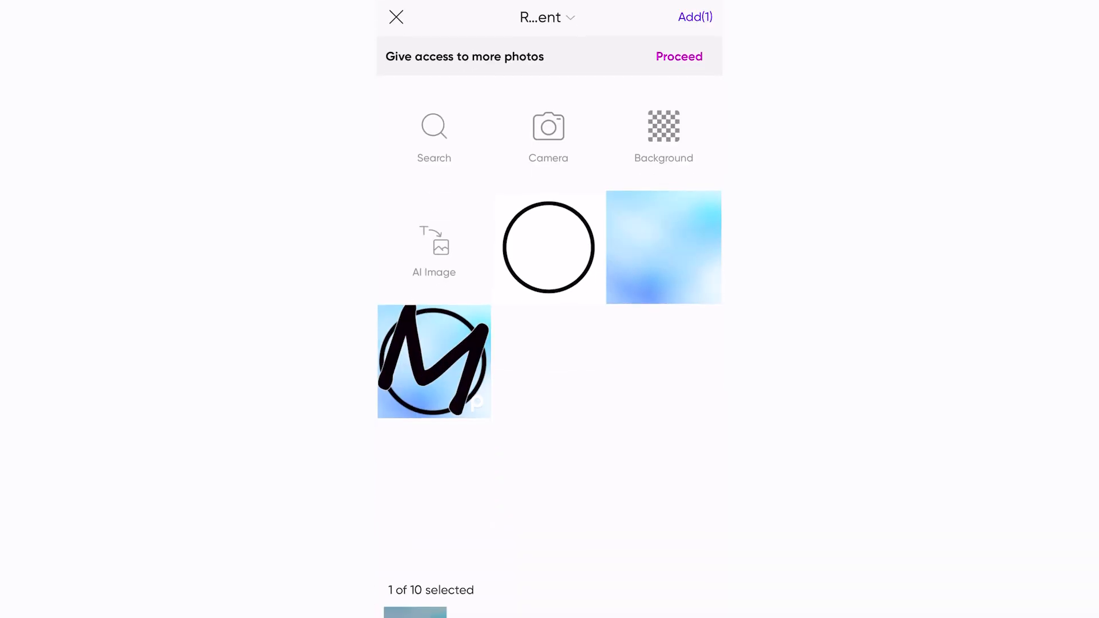
click(695, 16)
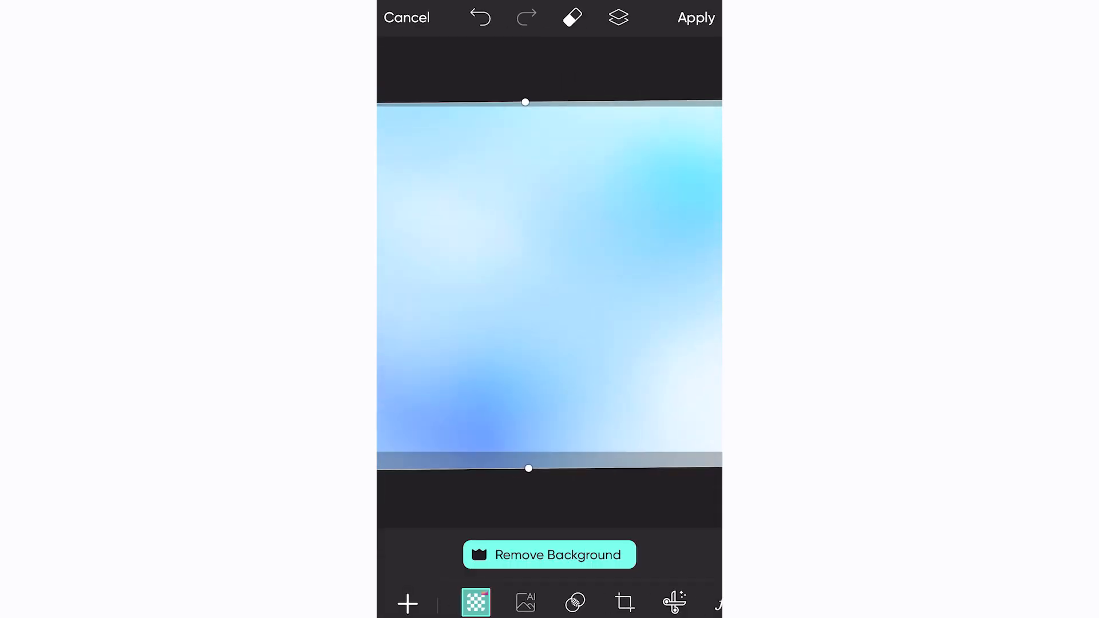
click(696, 18)
Add the black circle outline photo on top of the gradient and centre it on the canvas
scroll(549, 598, right, 1)
click(472, 598)
click(548, 247)
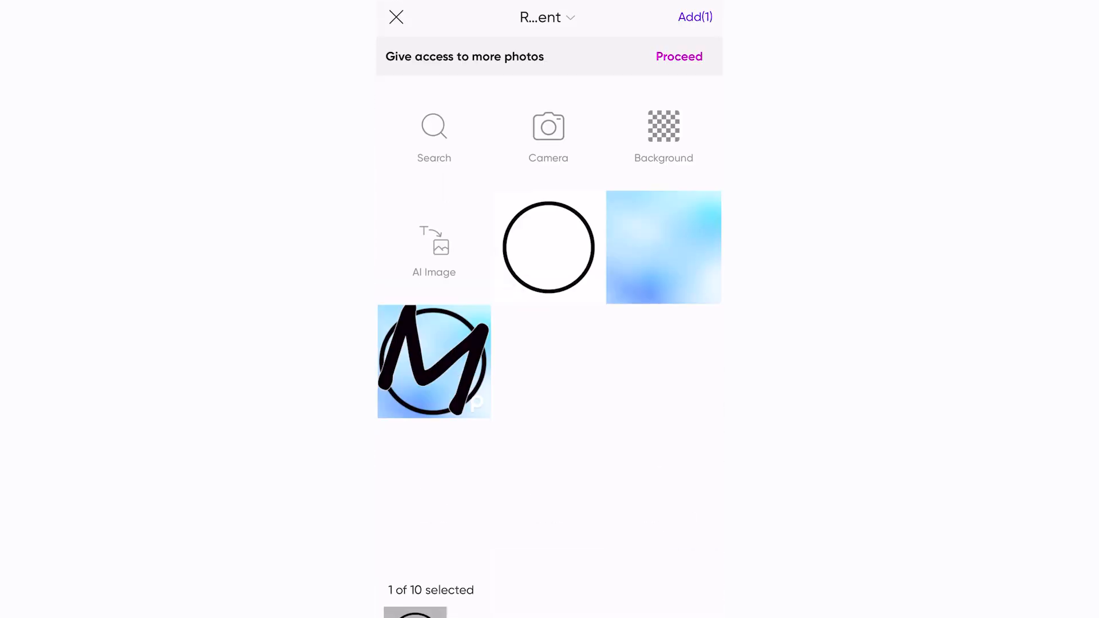
click(695, 17)
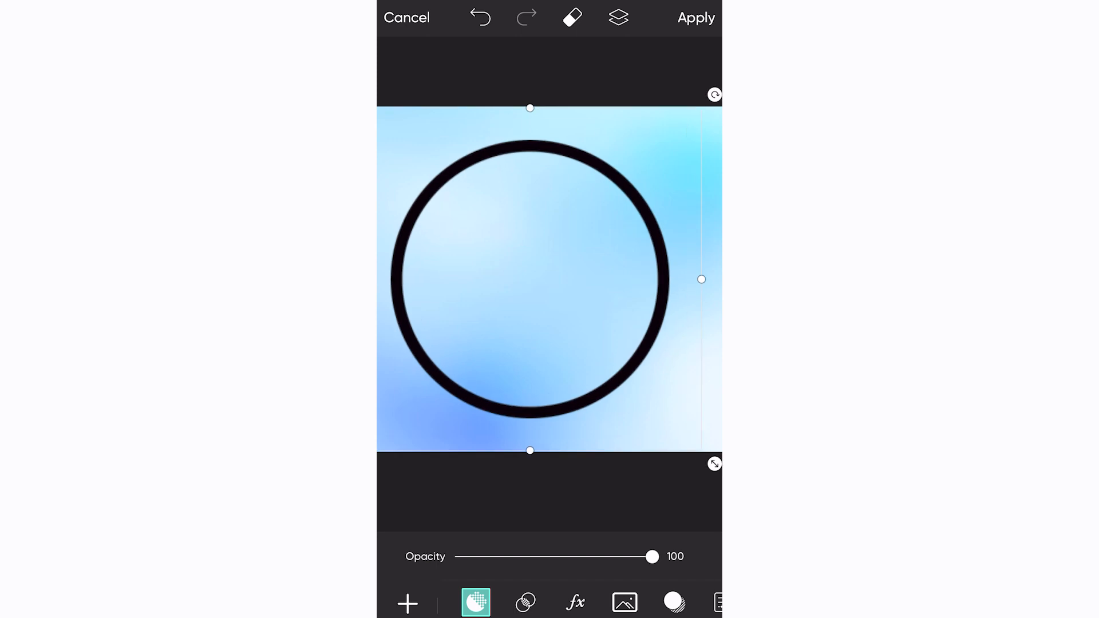
drag(548, 277, 550, 279)
Add a text layer containing the single letter "Z" to the image
click(408, 604)
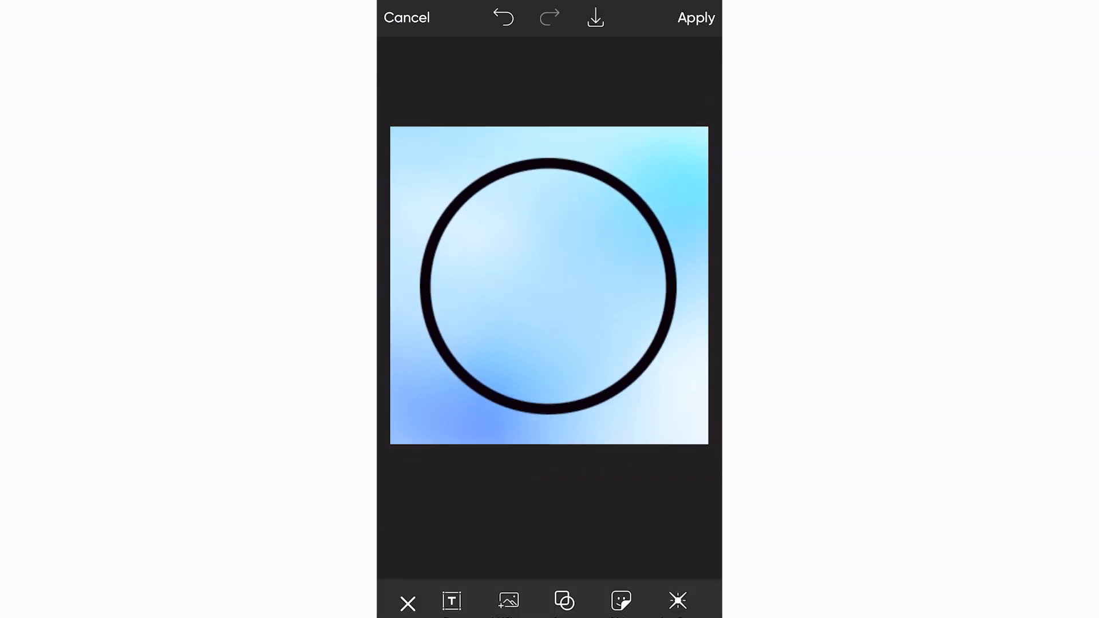
click(451, 600)
text(M)
key(BackSpace)
text(Z)
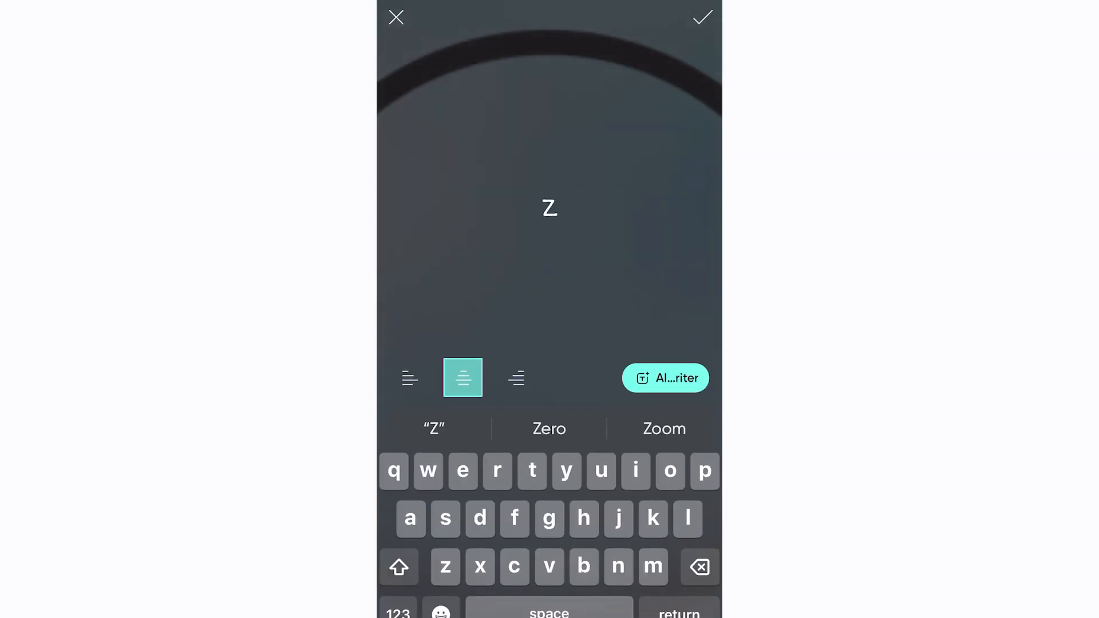
click(702, 17)
Enlarge and tilt the letter Z so that it spans the black circle
click(600, 334)
drag(600, 334, 638, 377)
drag(638, 438, 716, 380)
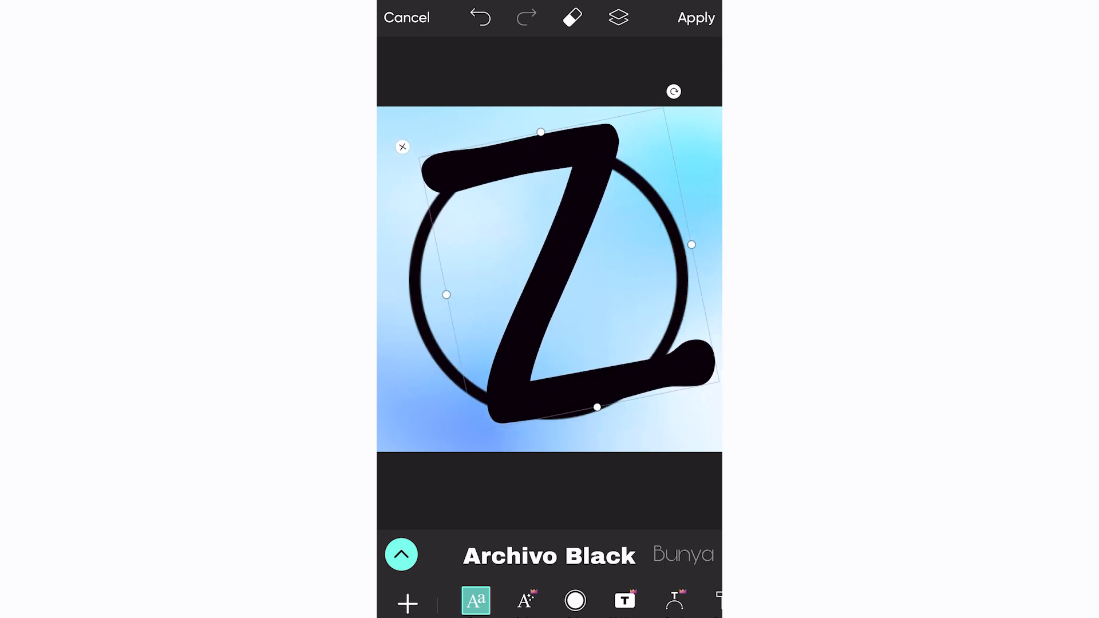
Try out various fonts on the letter Z, including bold, outlined, distressed and serif italic styles
scroll(549, 555, right, 5)
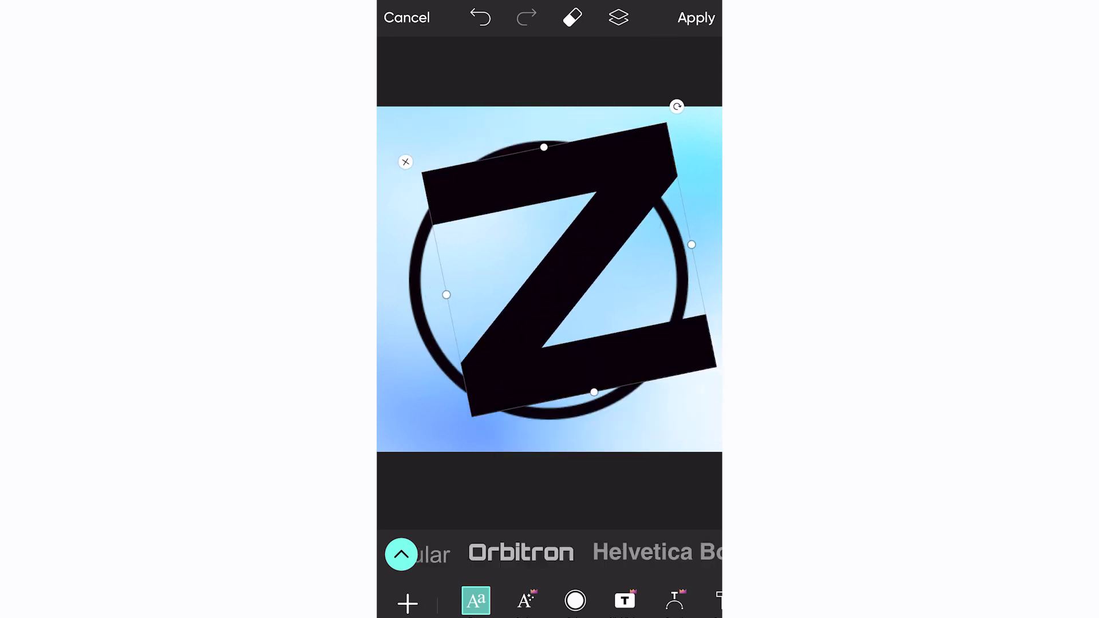
scroll(550, 555, right, 5)
scroll(550, 554, right, 8)
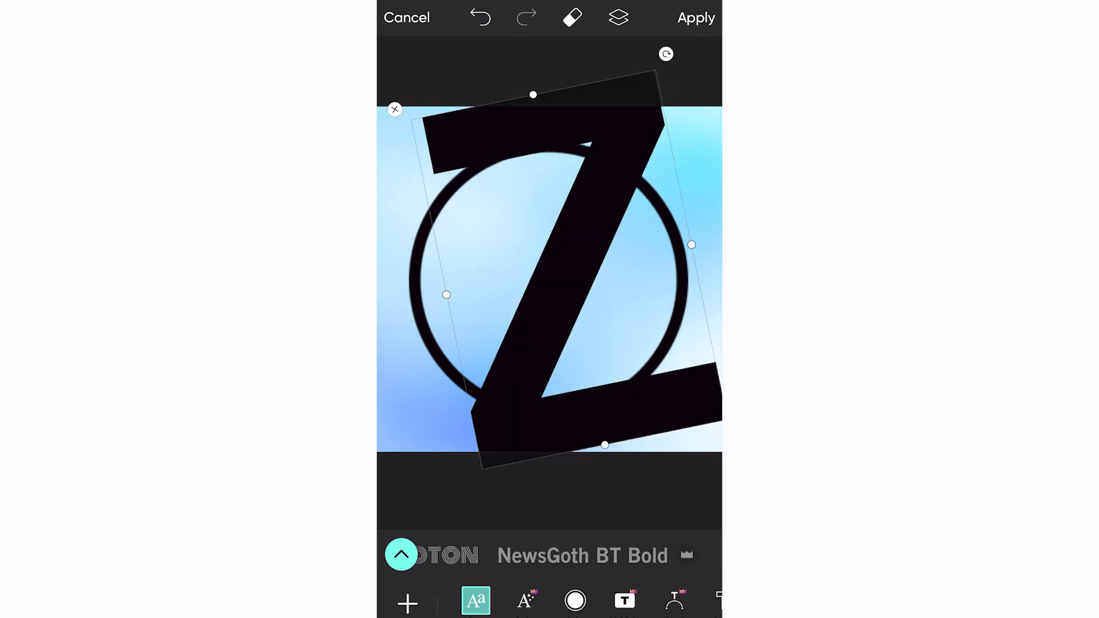
scroll(550, 554, right, 3)
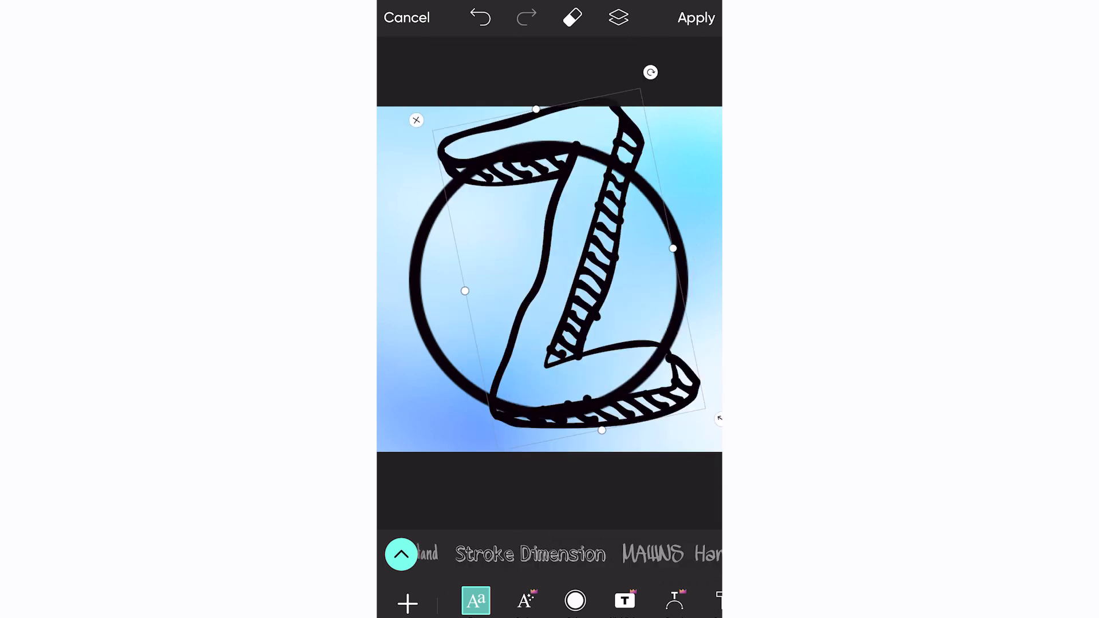
scroll(550, 555, right, 8)
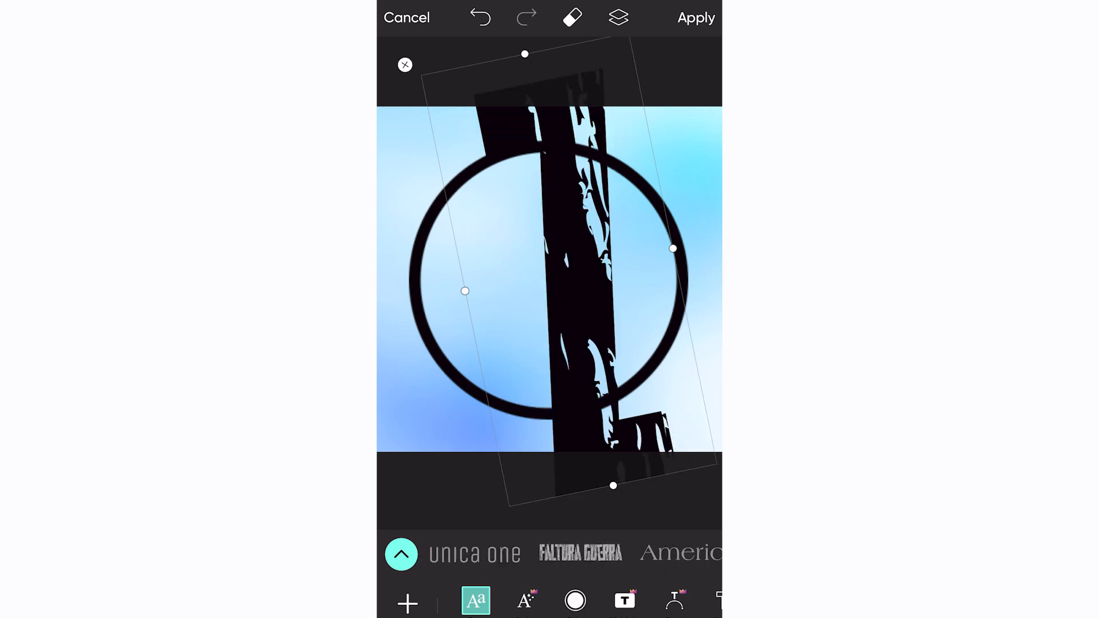
scroll(550, 555, left, 3)
scroll(549, 554, right, 8)
scroll(550, 601, left, 1)
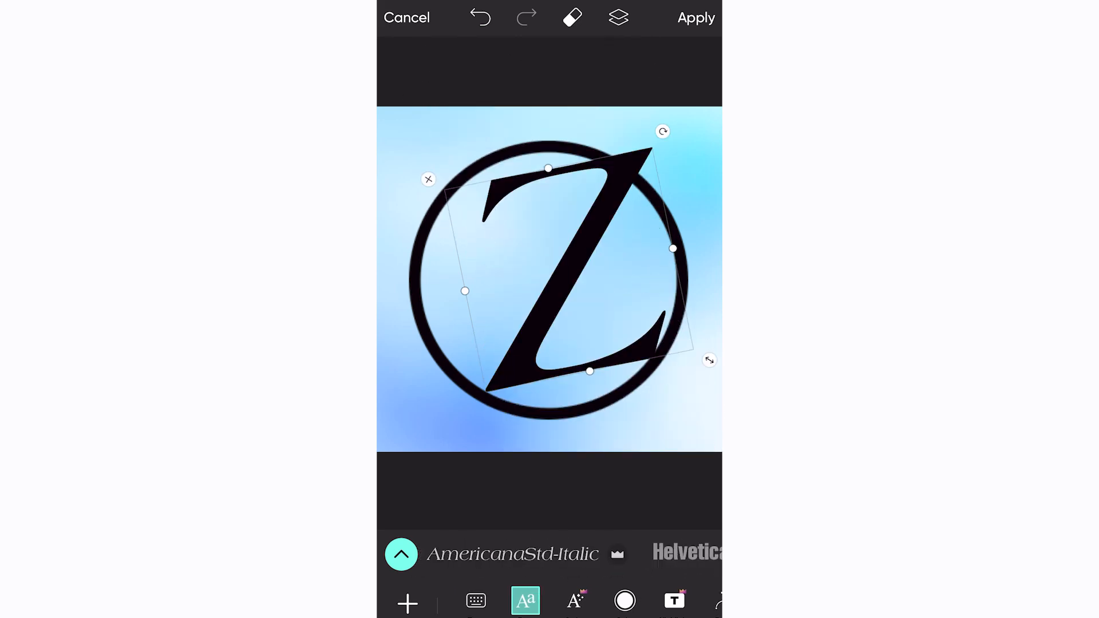
scroll(550, 554, right, 3)
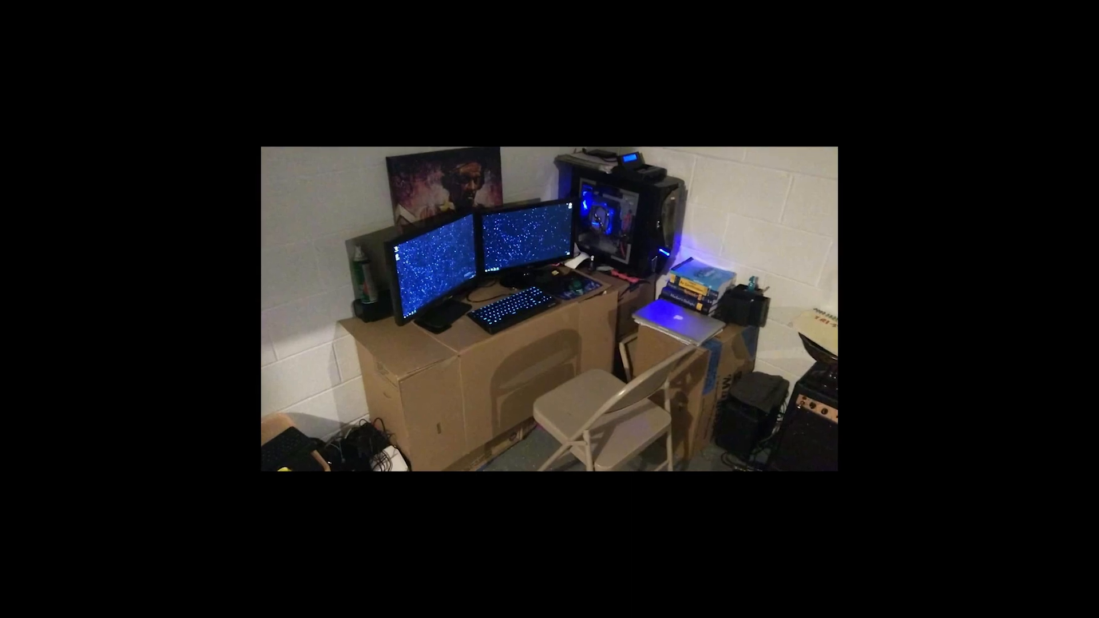
Search Google for "photopea" and open the Photopea online photo editor website
click(615, 238)
text(photopea)
key(Return)
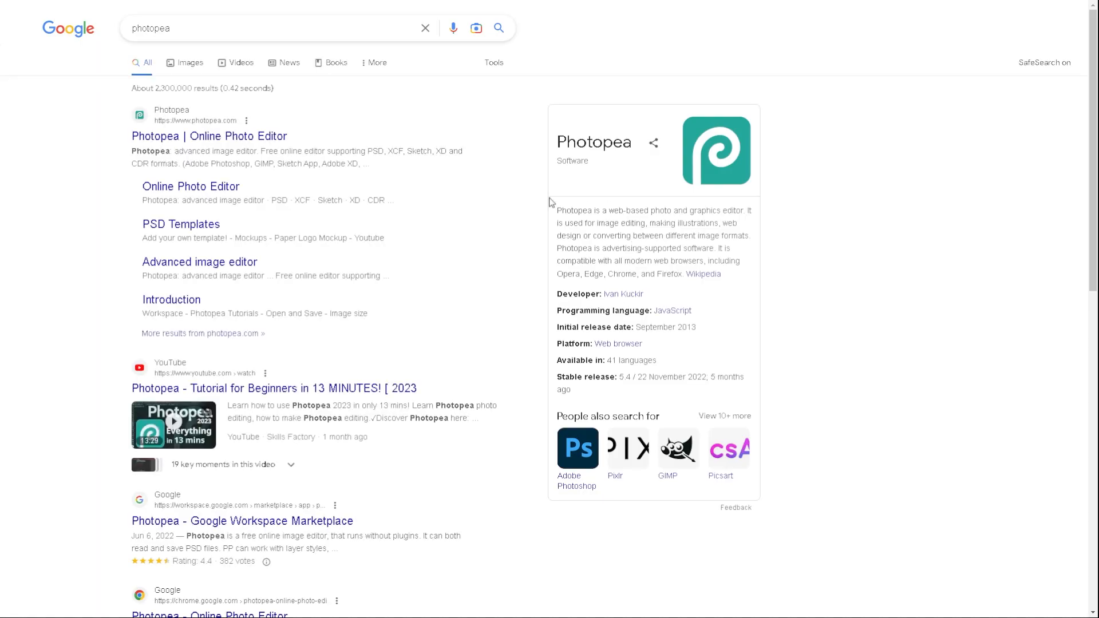
click(237, 140)
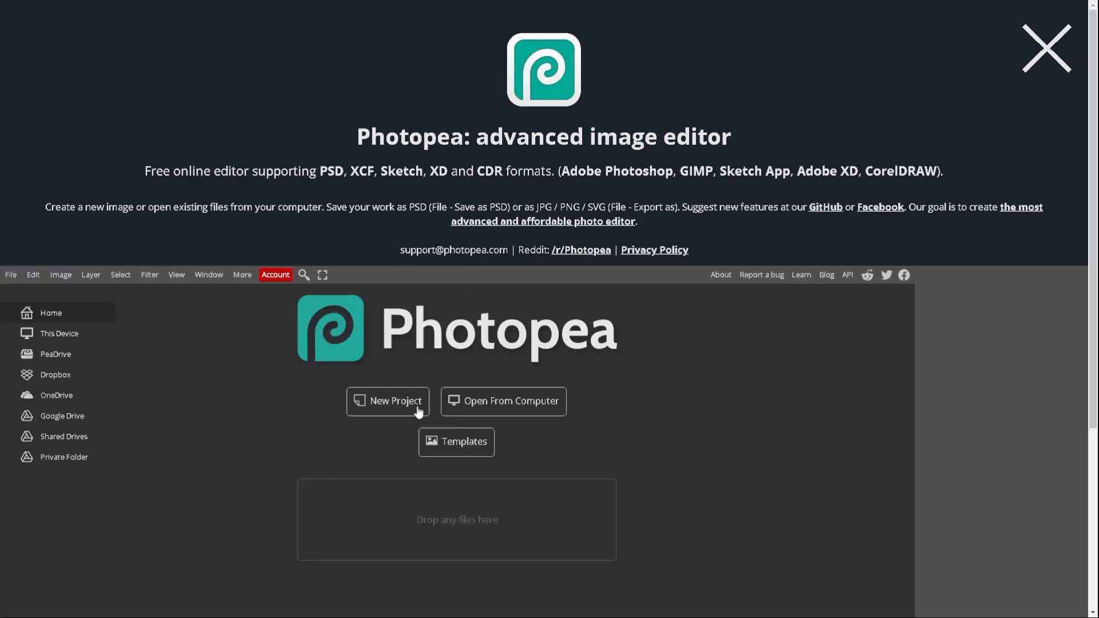
Create a new square project 500 pixels wide with a transparent background, and close the site's introduction banner
click(377, 405)
scroll(377, 378, down, 4)
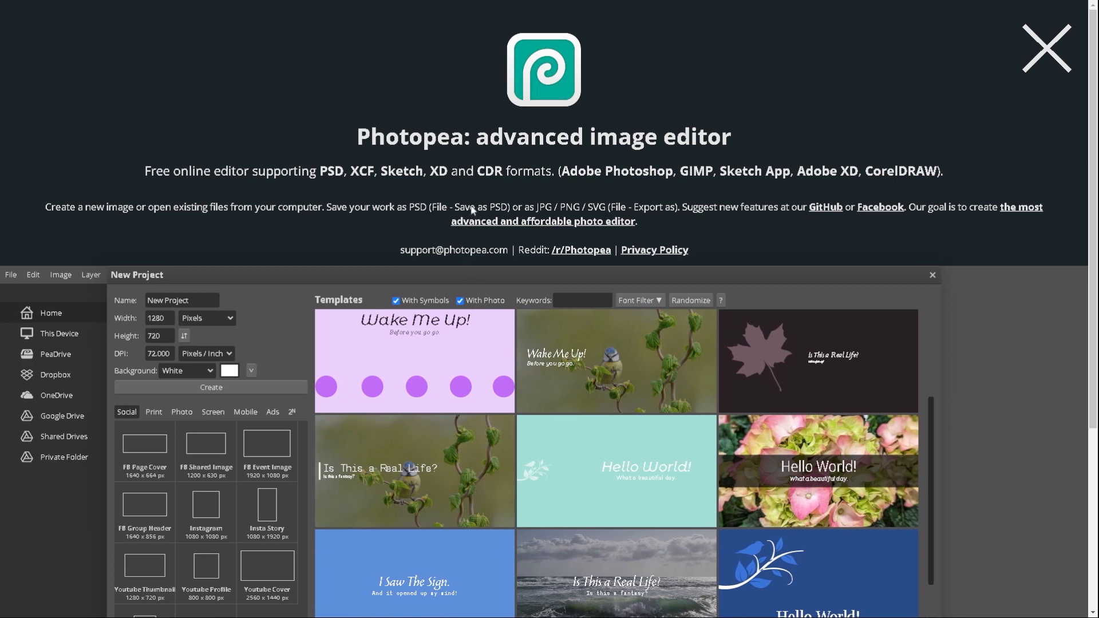
double_click(156, 319)
text(500)
key(Tab)
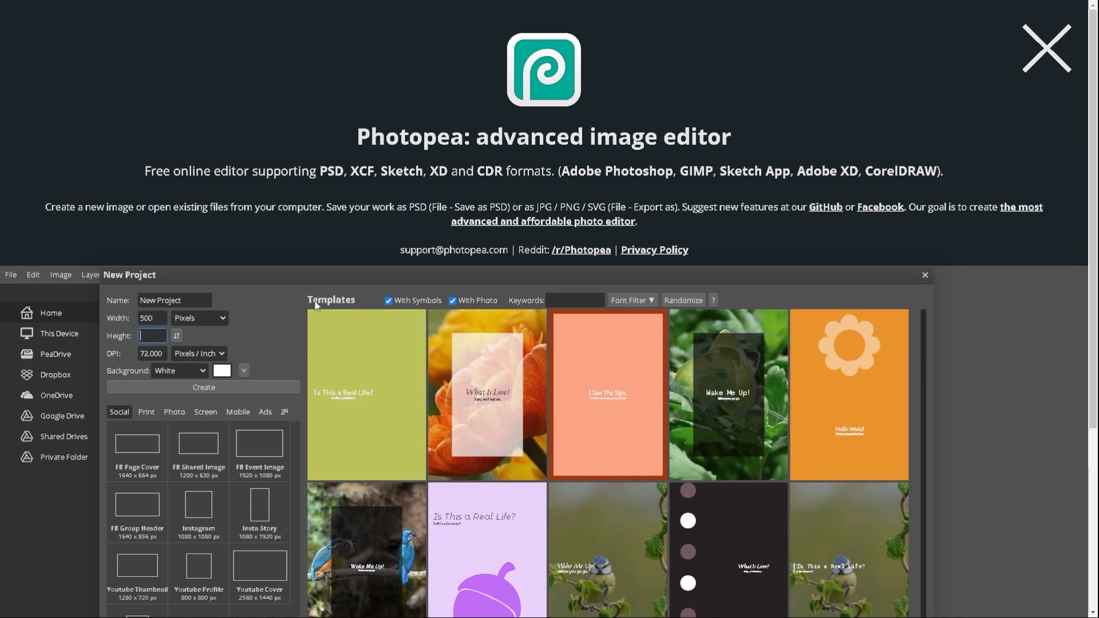
click(183, 367)
click(196, 411)
click(151, 352)
click(218, 387)
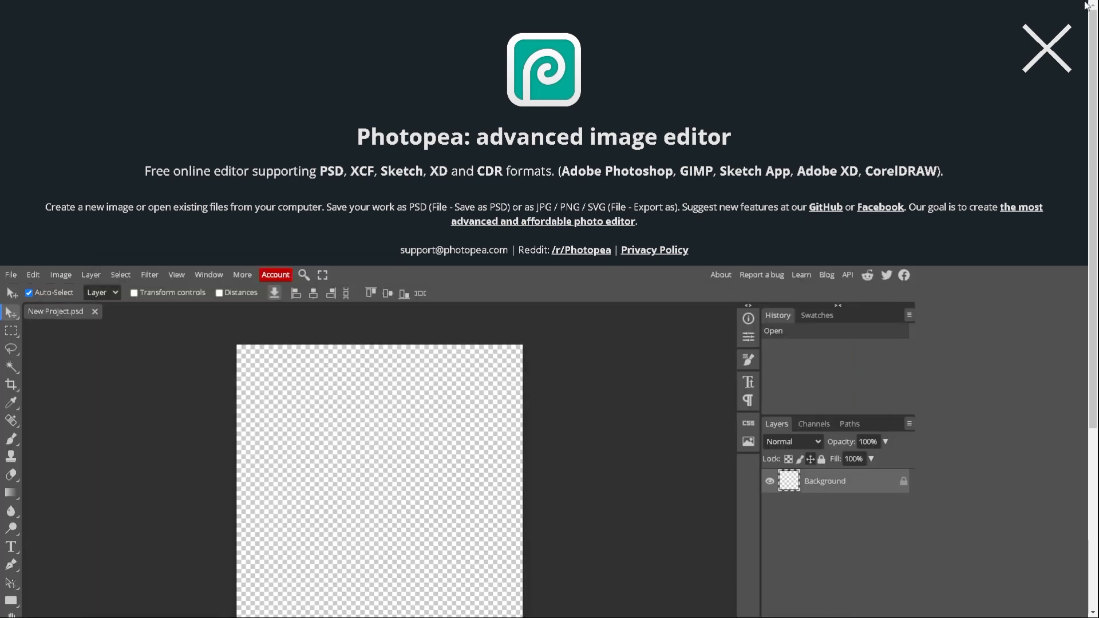
click(1048, 61)
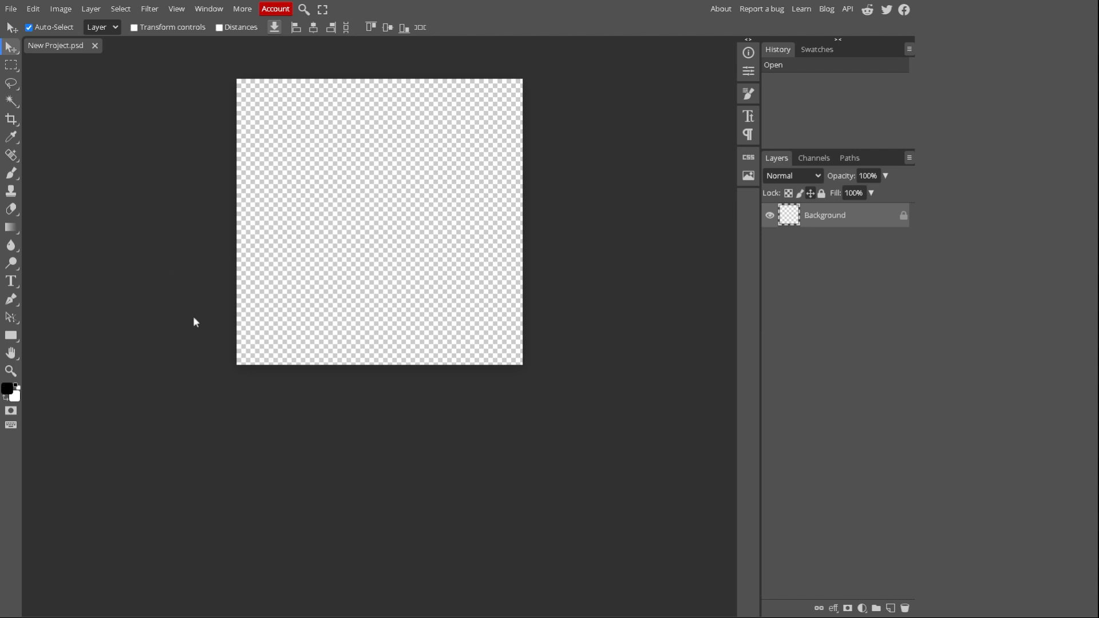
click(11, 370)
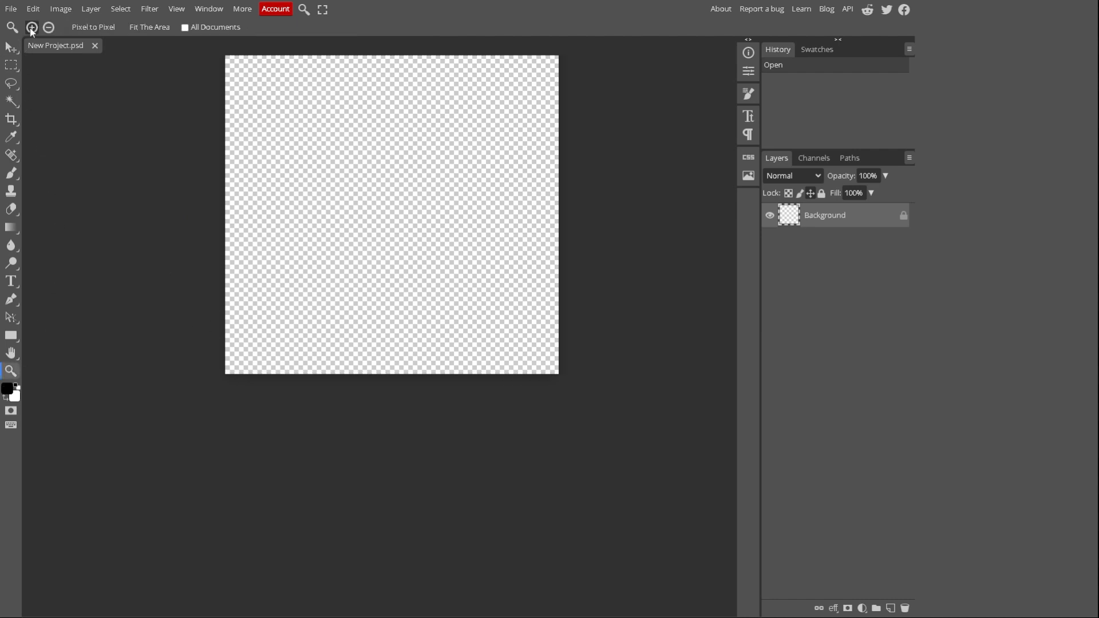
scroll(339, 151, up, 4)
scroll(353, 164, down, 3)
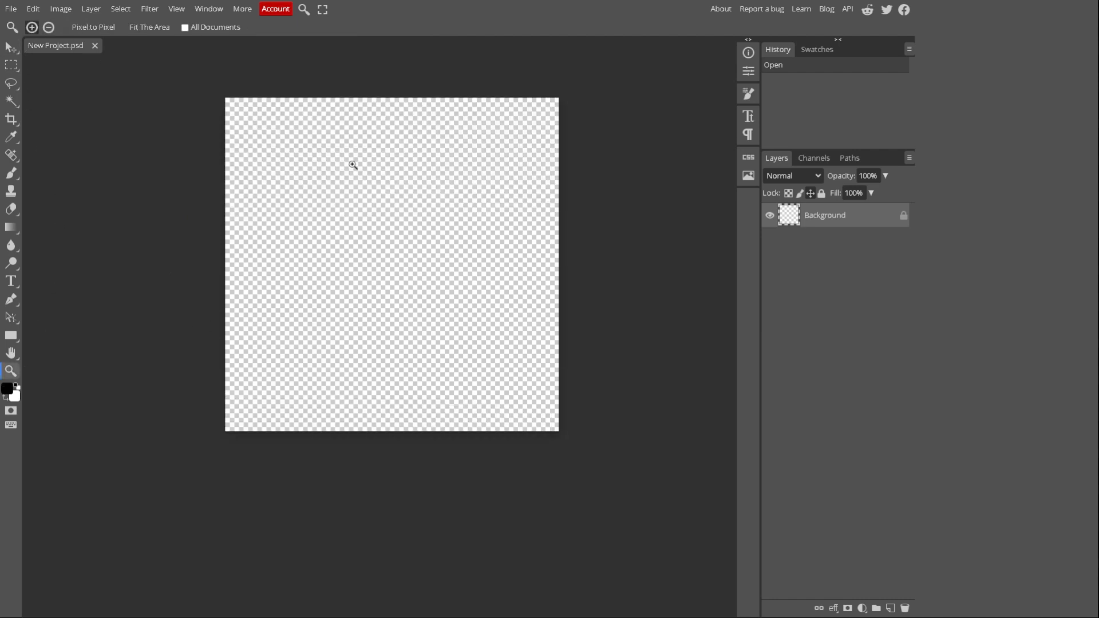
click(365, 194)
click(368, 208)
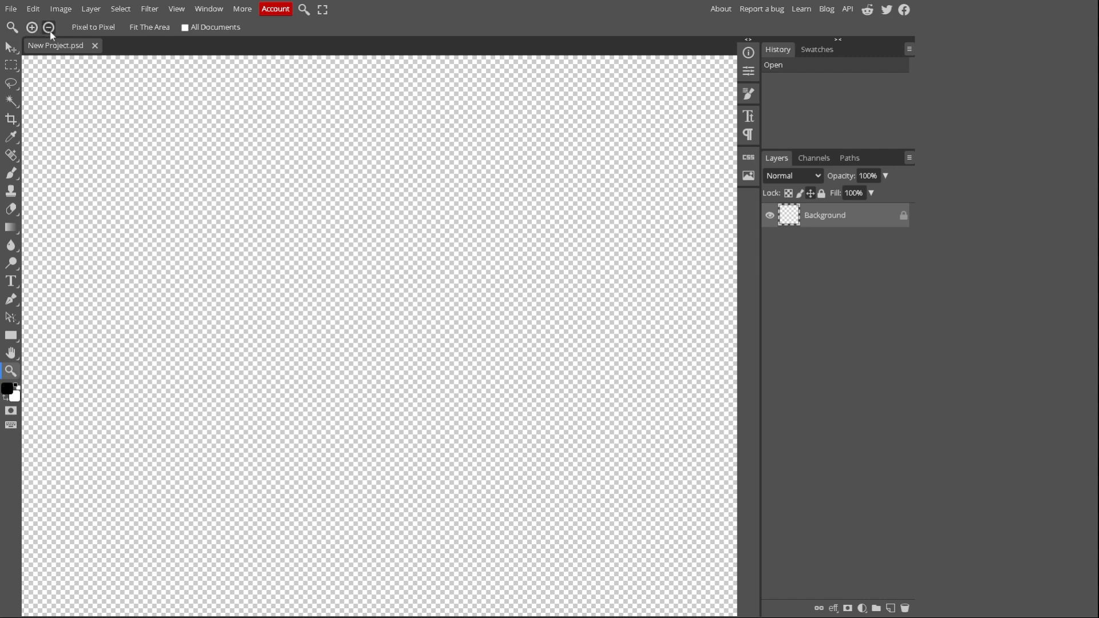
click(338, 229)
click(366, 237)
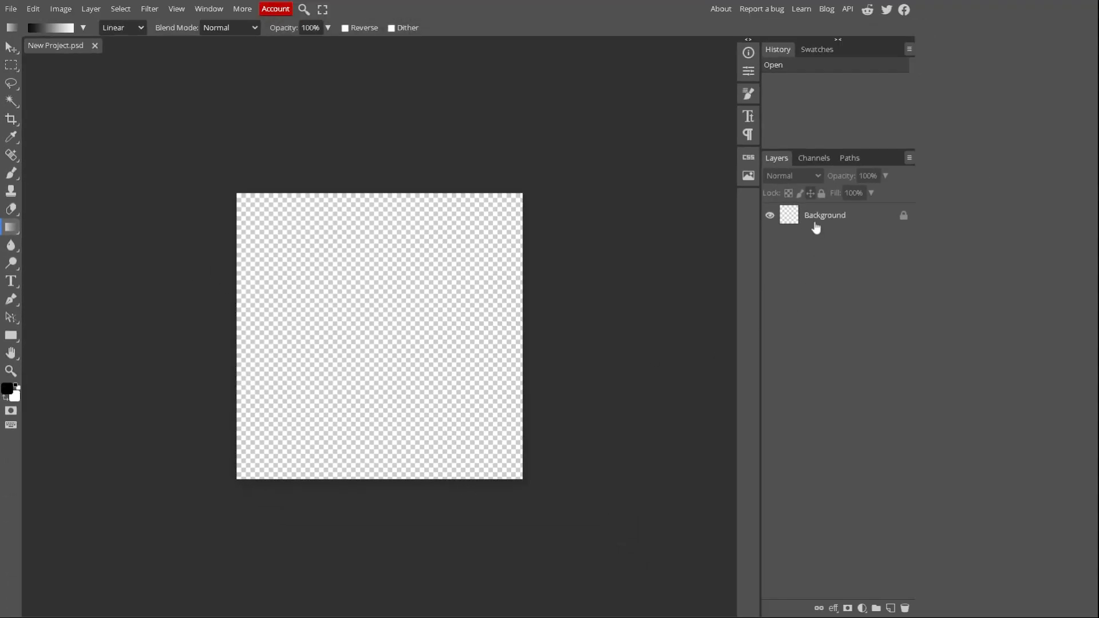
Draw linear black-to-white gradients across the canvas in several directions with the Gradient tool
click(815, 226)
drag(518, 444, 336, 339)
drag(237, 196, 582, 483)
drag(618, 329, 334, 466)
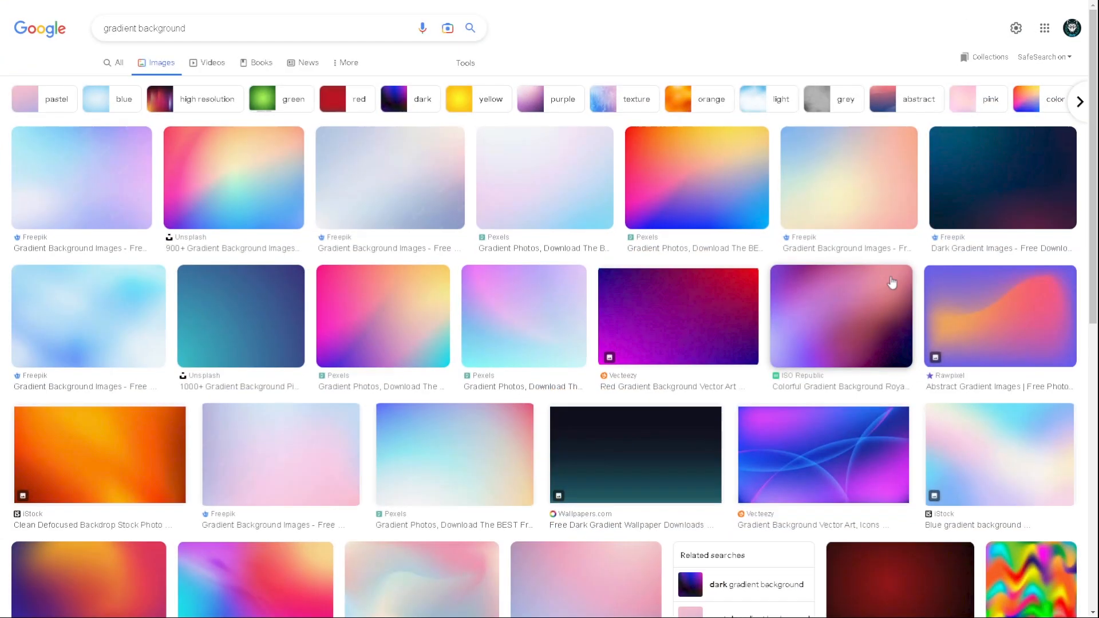
Browse the image search results for gradient, grunge and radial backgrounds
scroll(980, 285, down, 10)
scroll(980, 285, down, 18)
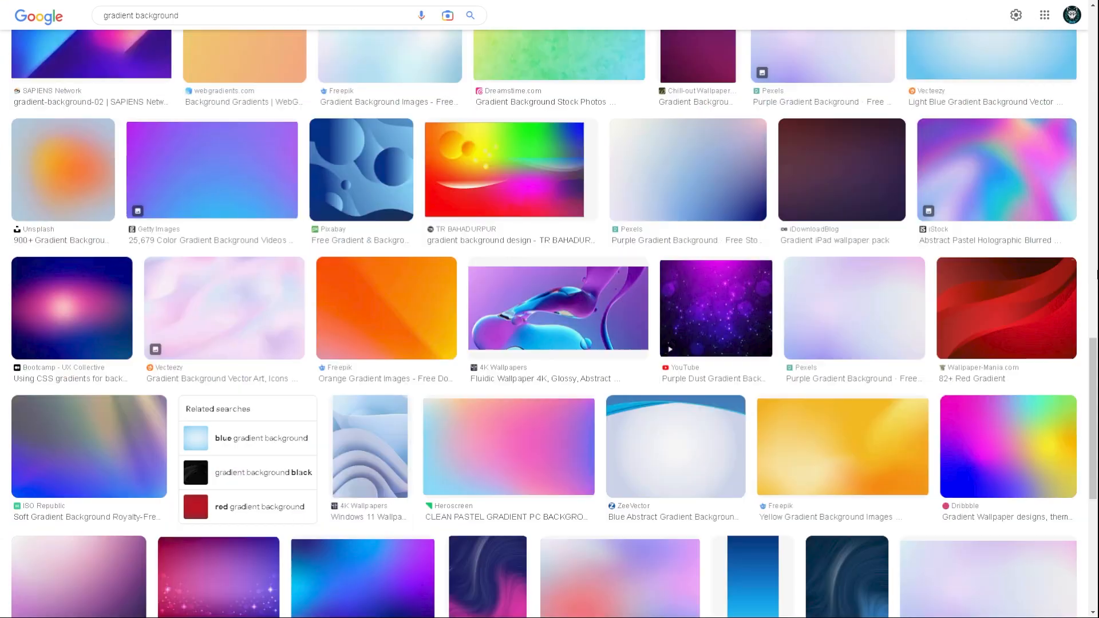
scroll(549, 324, down, 20)
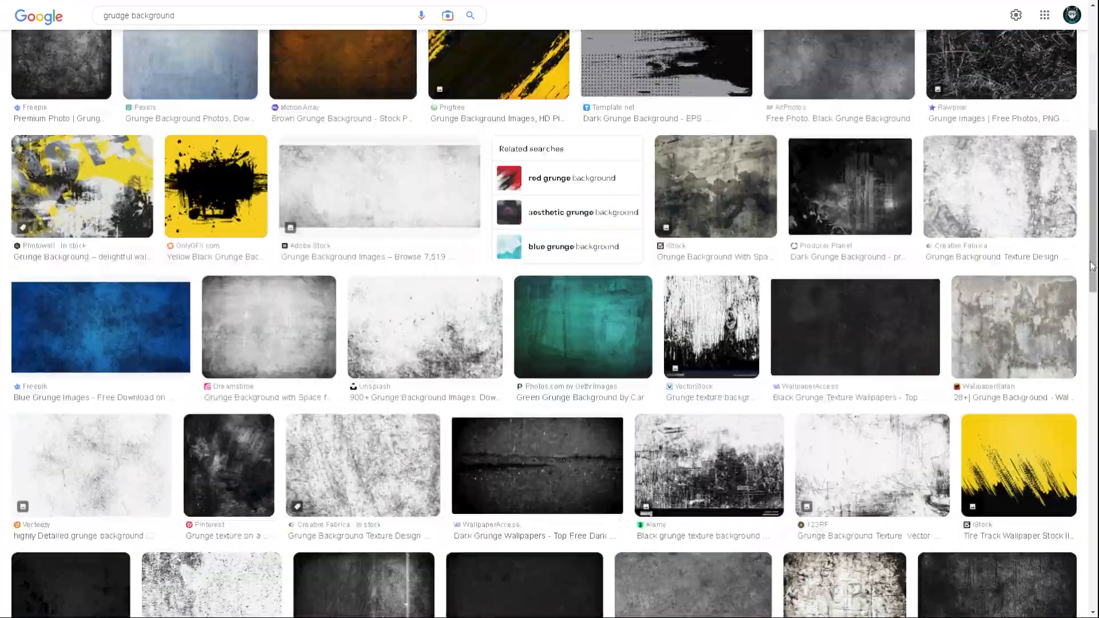
scroll(1092, 266, down, 20)
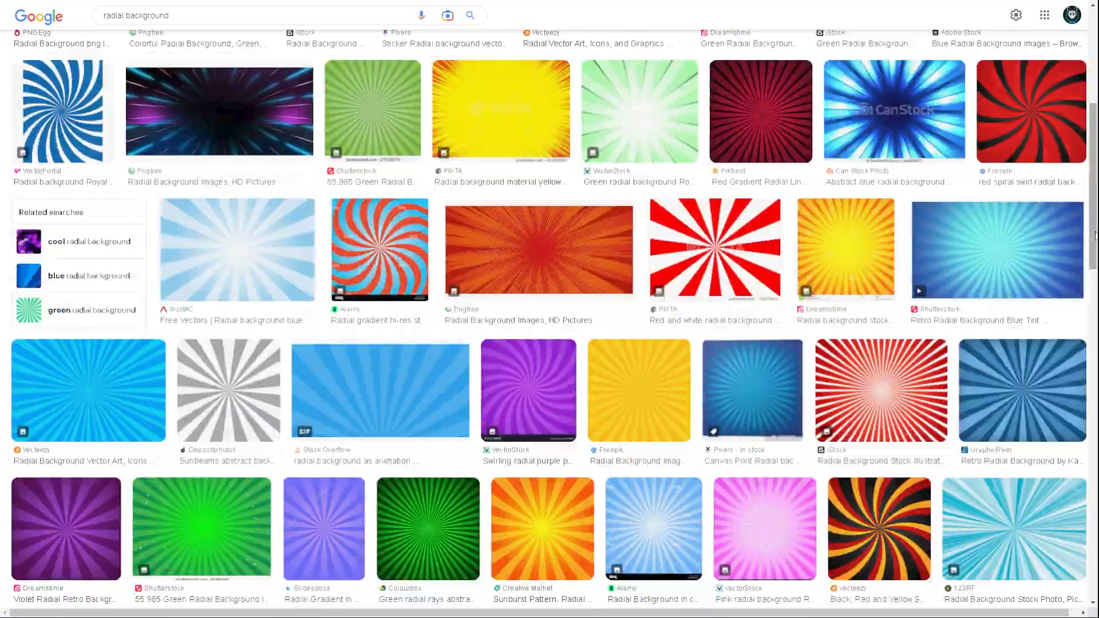
scroll(1093, 240, down, 15)
scroll(1095, 236, down, 20)
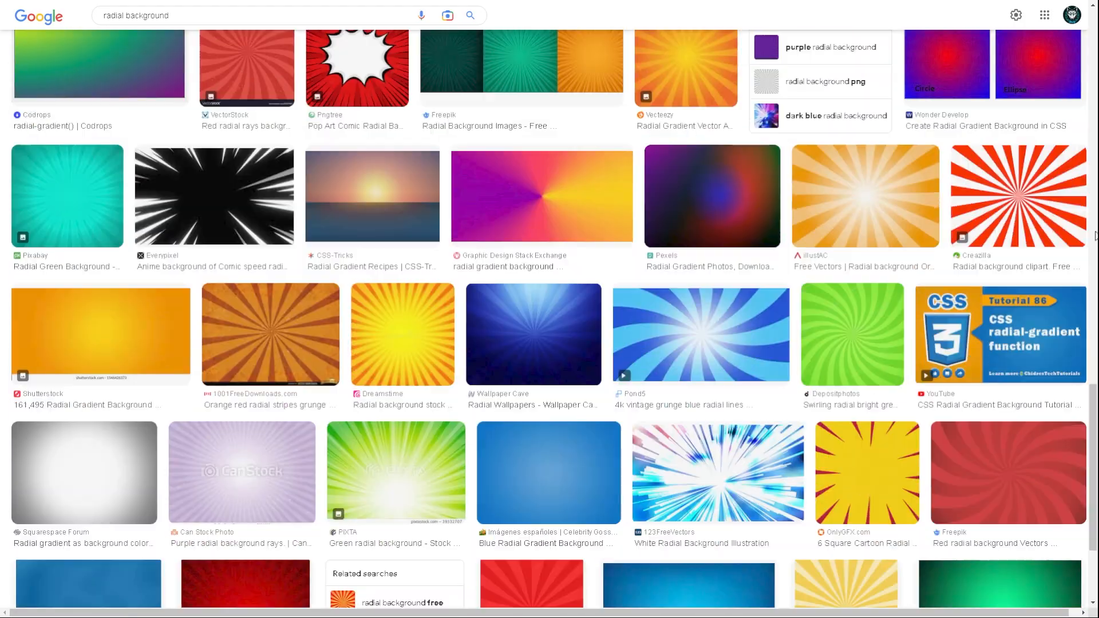
scroll(1095, 235, down, 10)
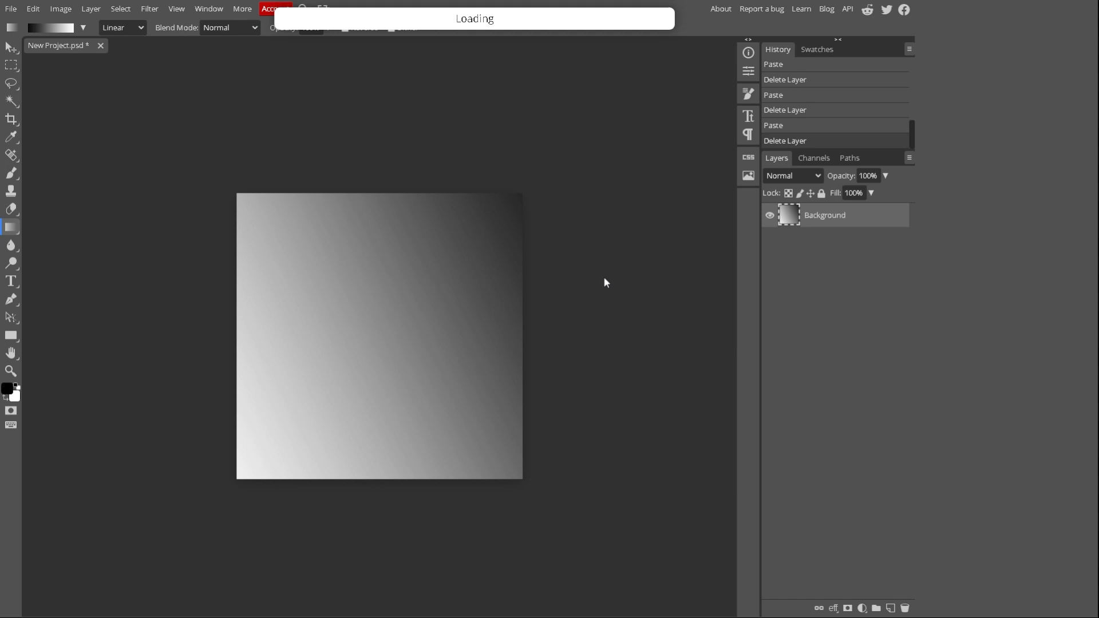
Scale the placed pink-to-cyan gradient image to about 13.7% and shift it to cover the whole canvas, then select the Background layer
drag(524, 242, 561, 245)
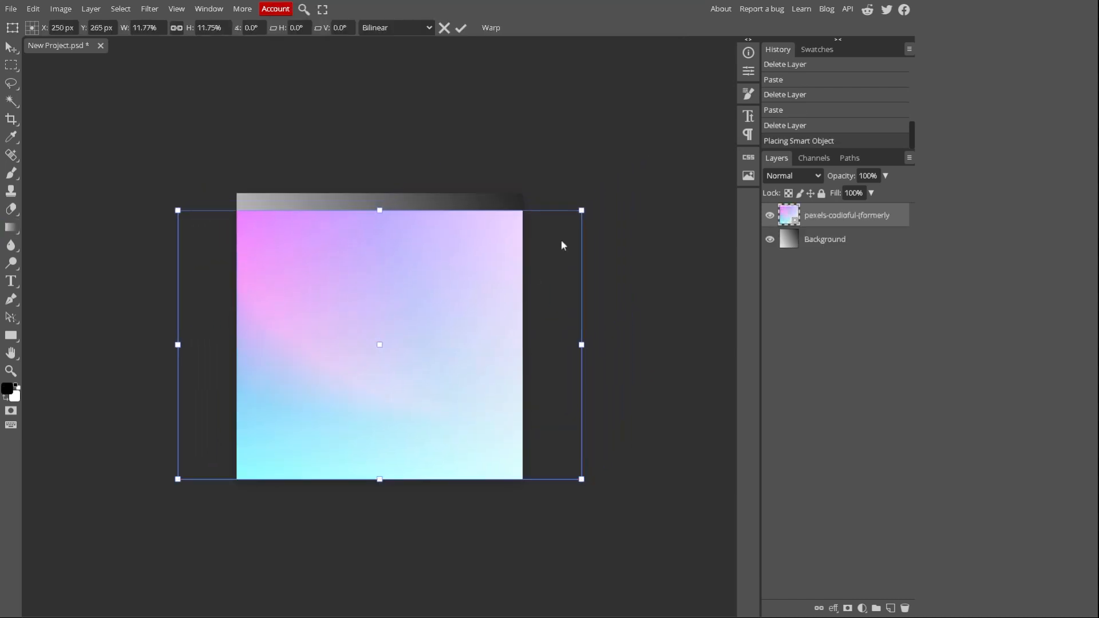
drag(593, 210, 650, 164)
drag(572, 238, 539, 243)
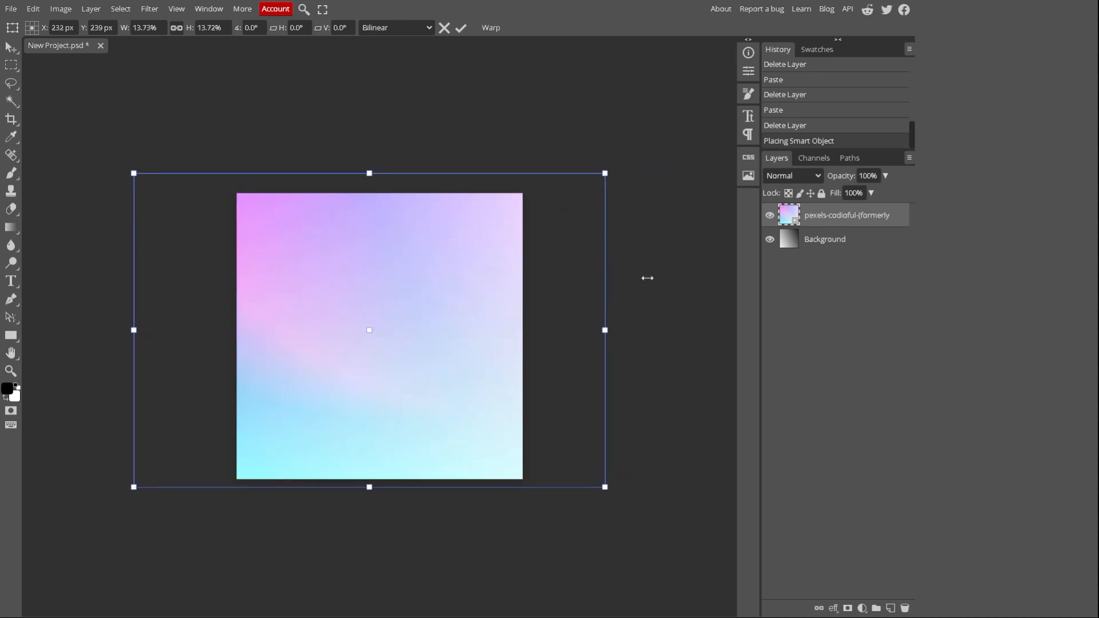
click(824, 243)
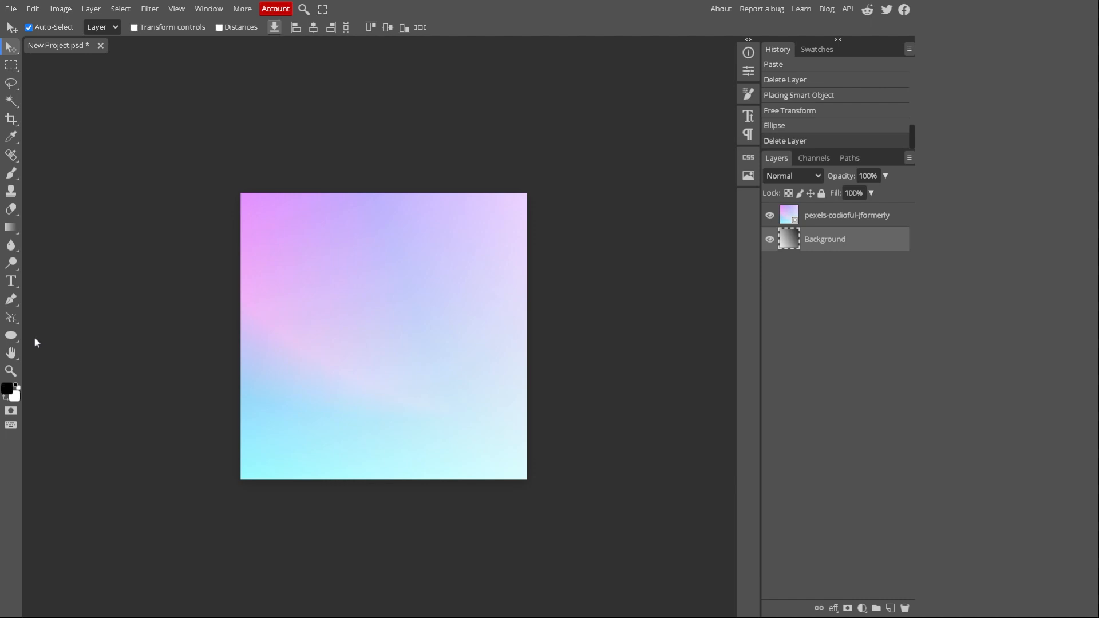
Draw a large circle with the Ellipse shape tool over most of the gradient image
right_click(10, 337)
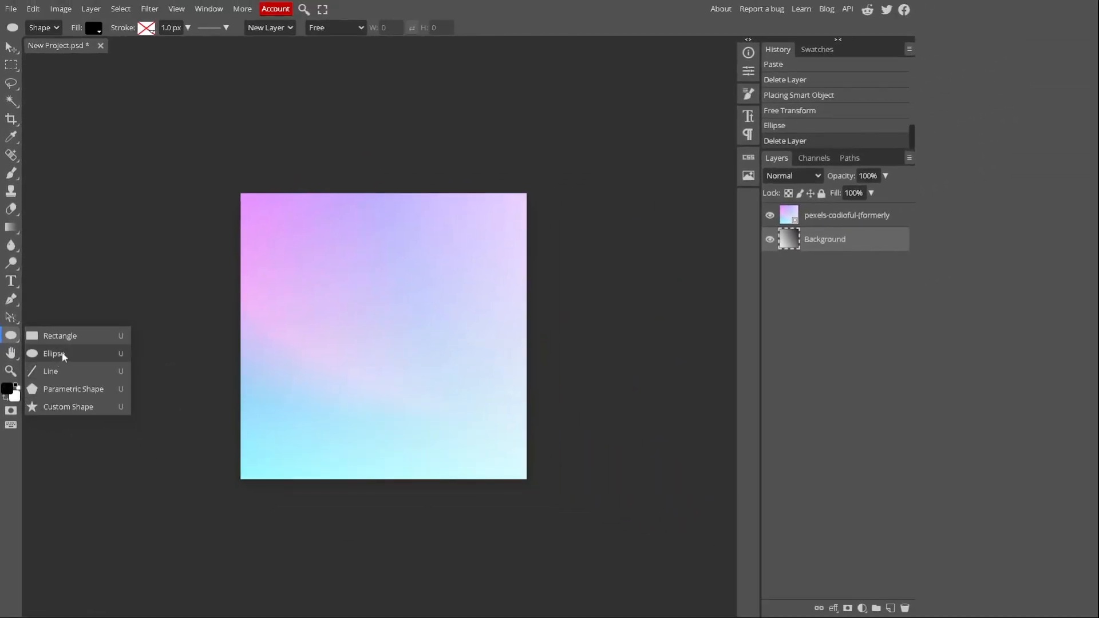
click(54, 354)
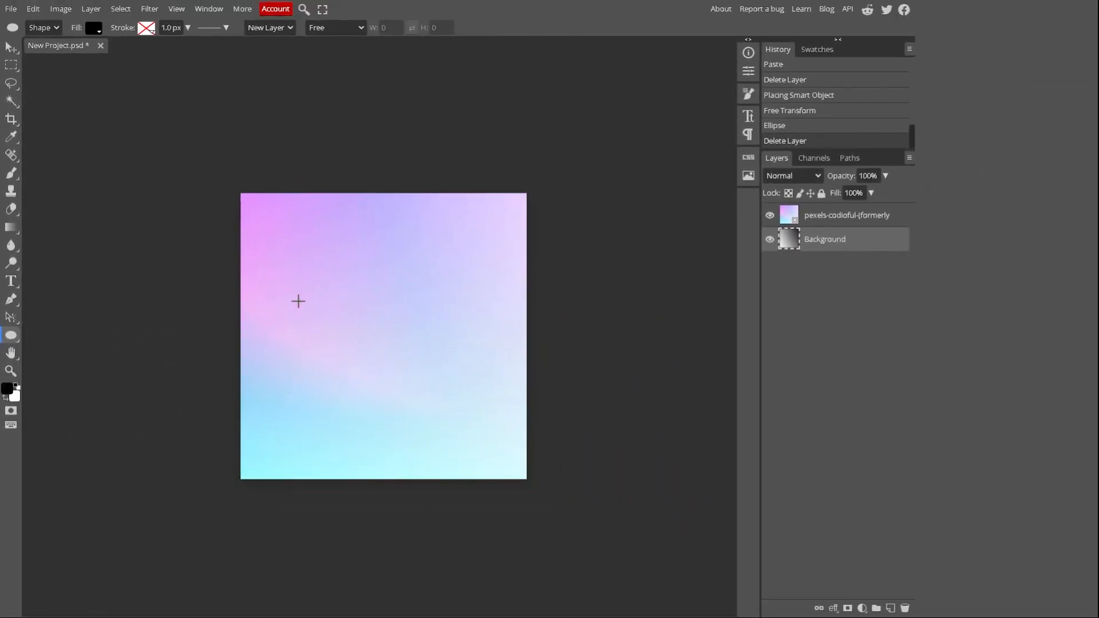
key(shift)
drag(250, 208, 569, 469)
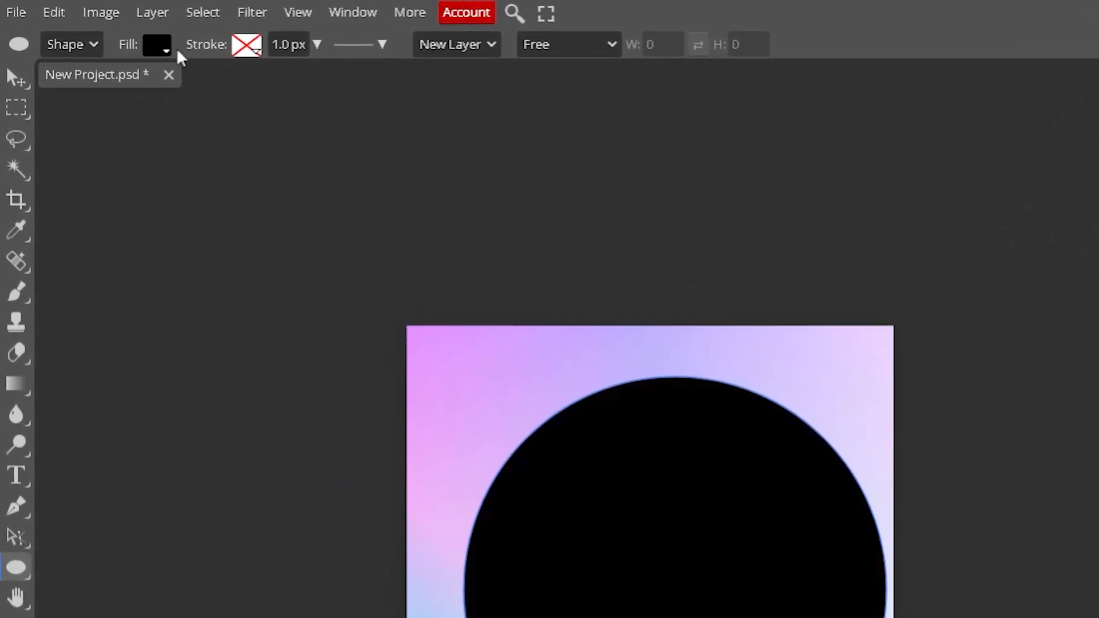
Remove the circle's fill and give it a solid white stroke
click(171, 52)
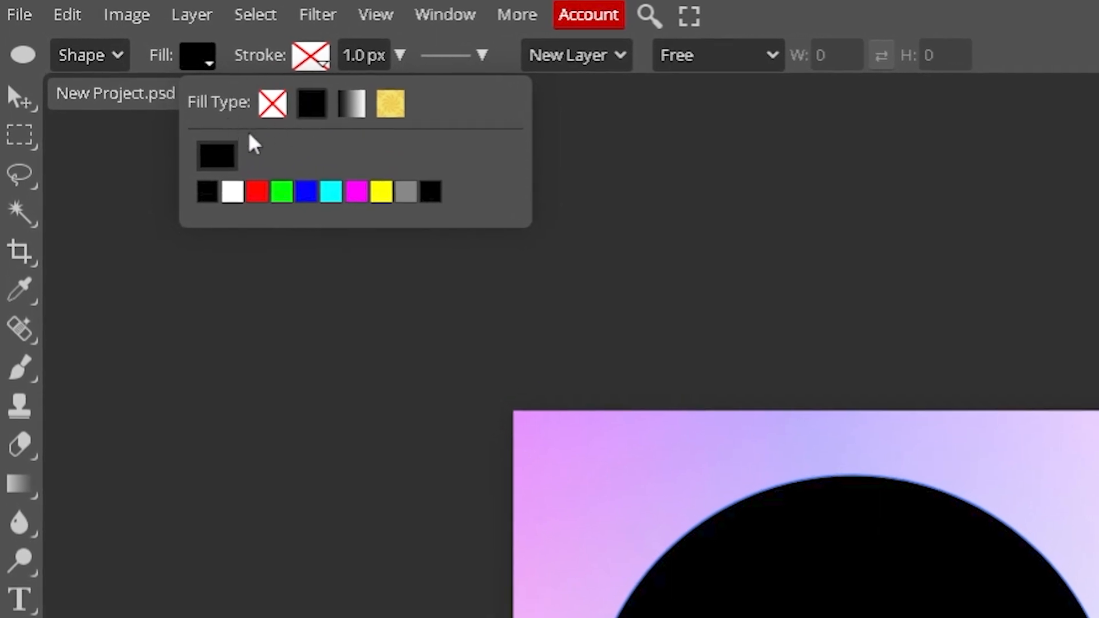
click(273, 106)
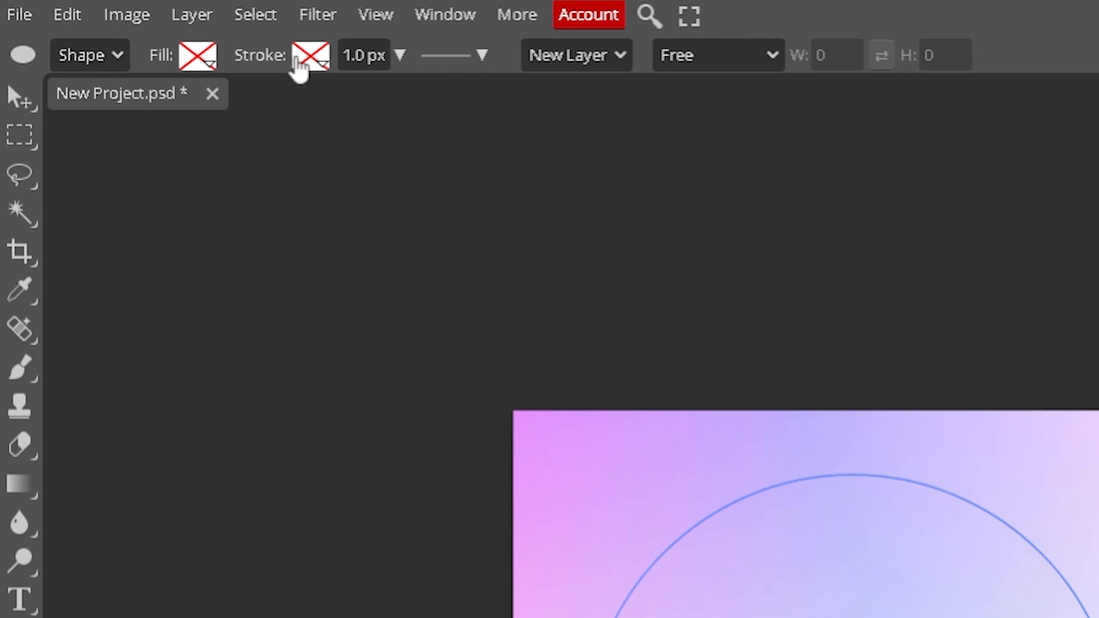
click(309, 58)
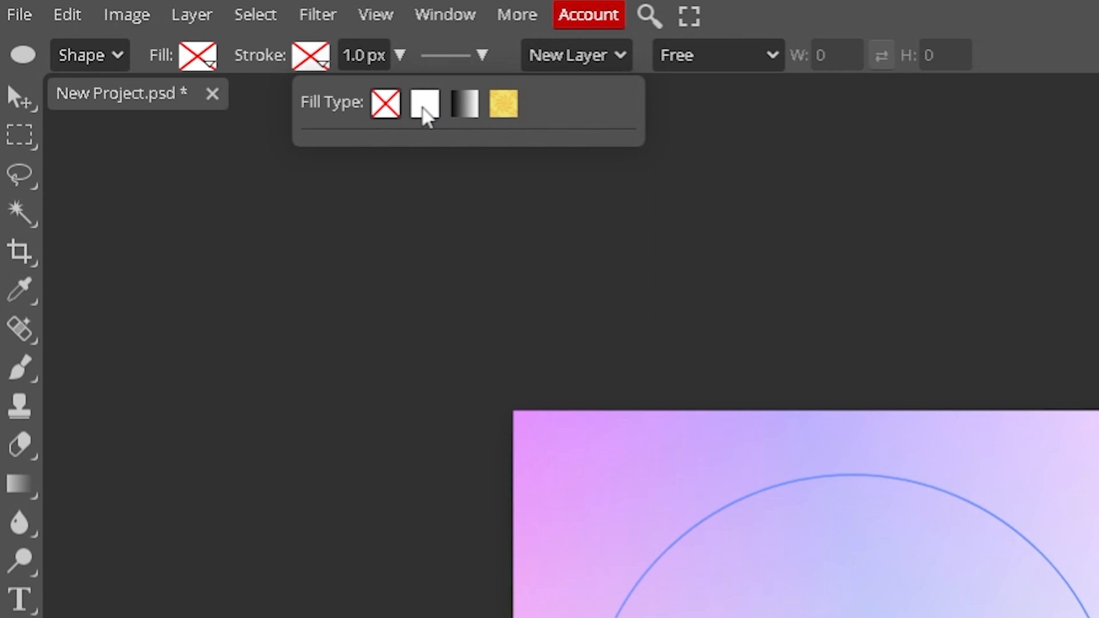
click(425, 111)
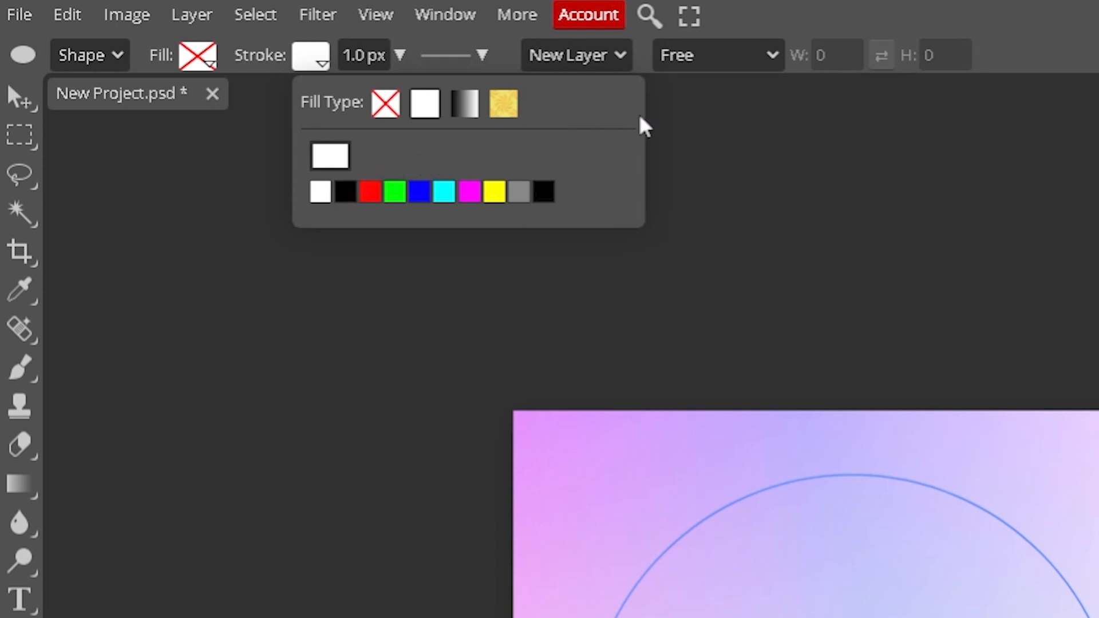
click(673, 113)
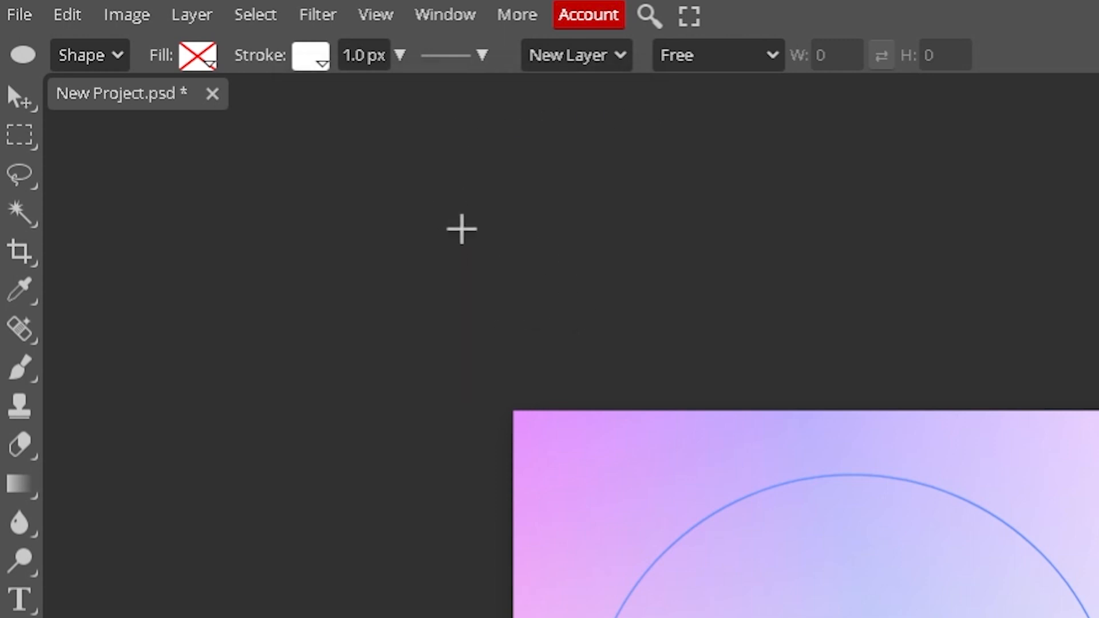
Set the circle's stroke width to 16 px
click(350, 55)
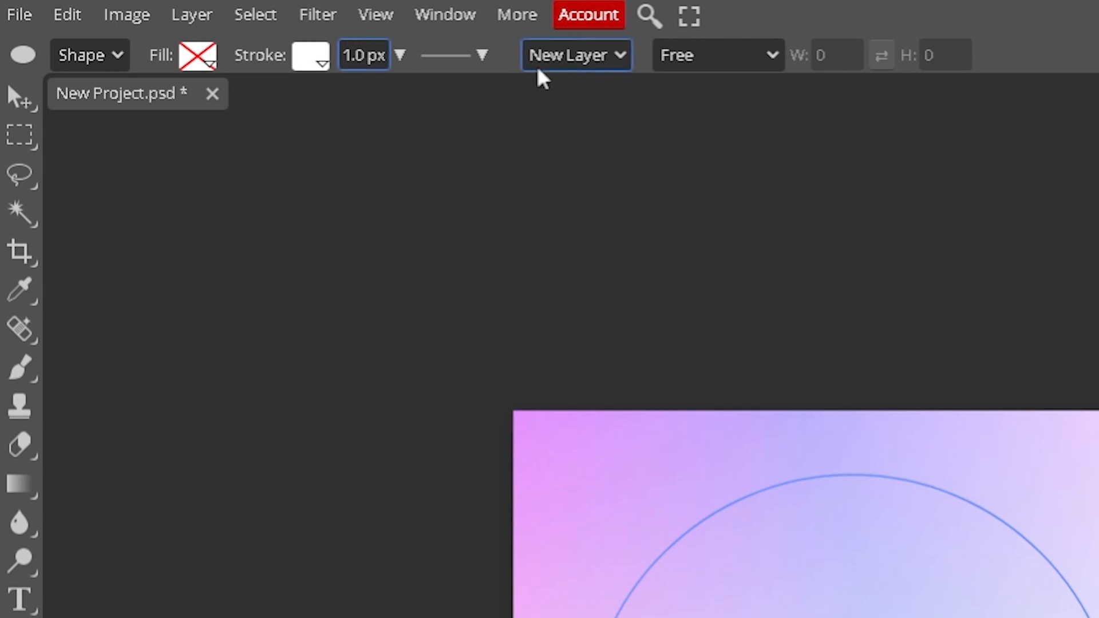
text(6)
key(Return)
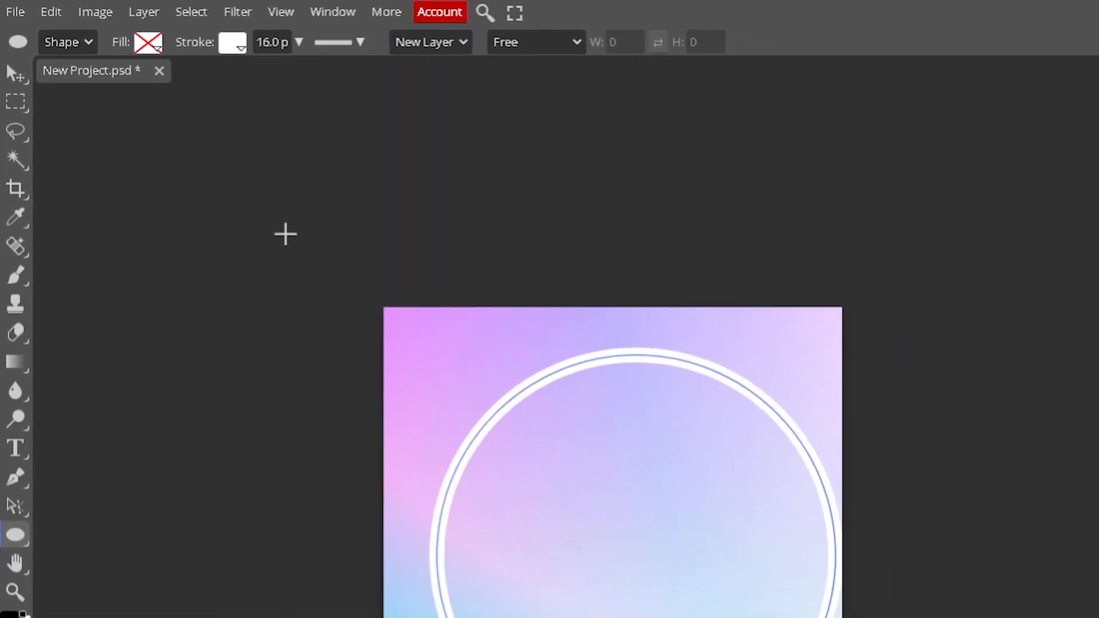
Free-transform the white circle outline to centre it on the canvas and scale it to about 98.4%
click(43, 17)
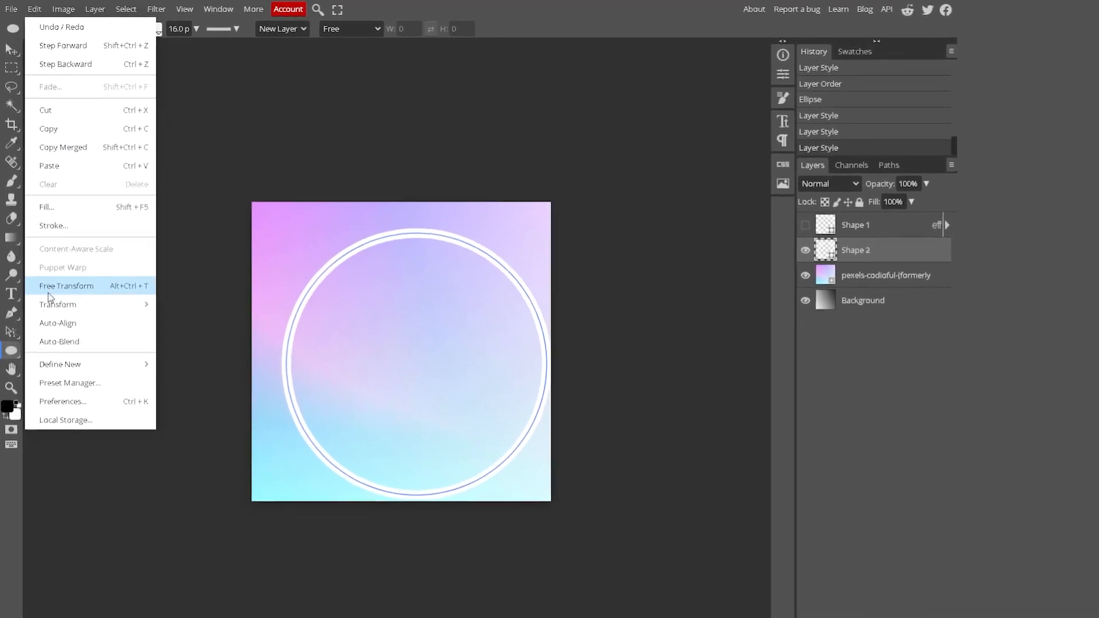
click(66, 306)
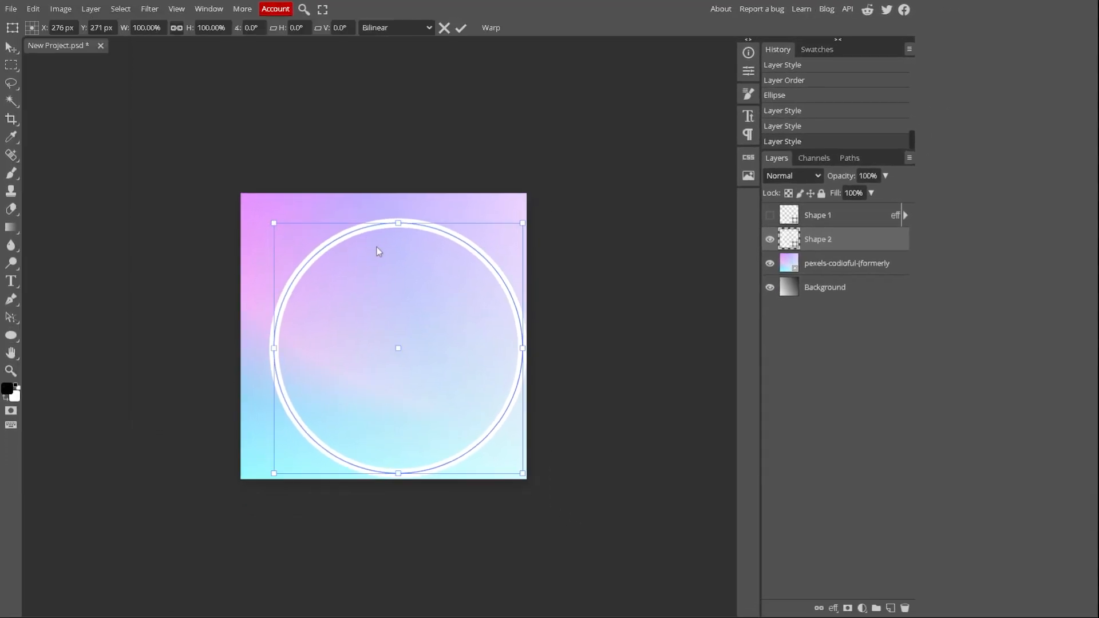
drag(377, 251, 362, 237)
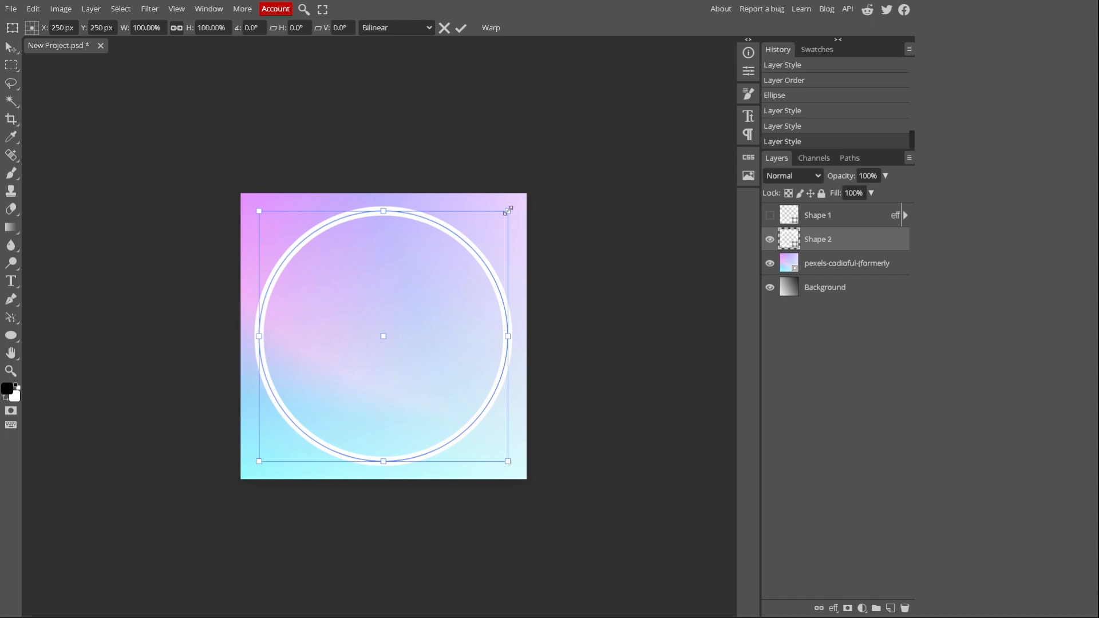
mouse_move(508, 211)
mouse_down()
mouse_move(481, 223)
mouse_move(519, 201)
mouse_move(510, 218)
mouse_up()
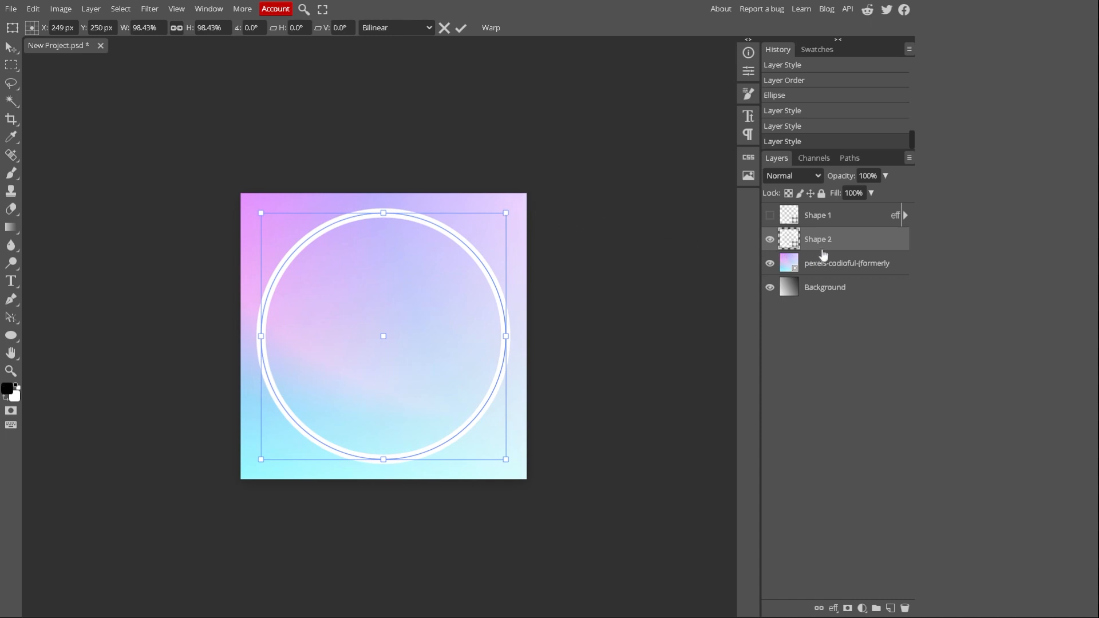
Apply a black outer glow to the Shape 2 circle with 5% spread and 12 px size
right_click(827, 246)
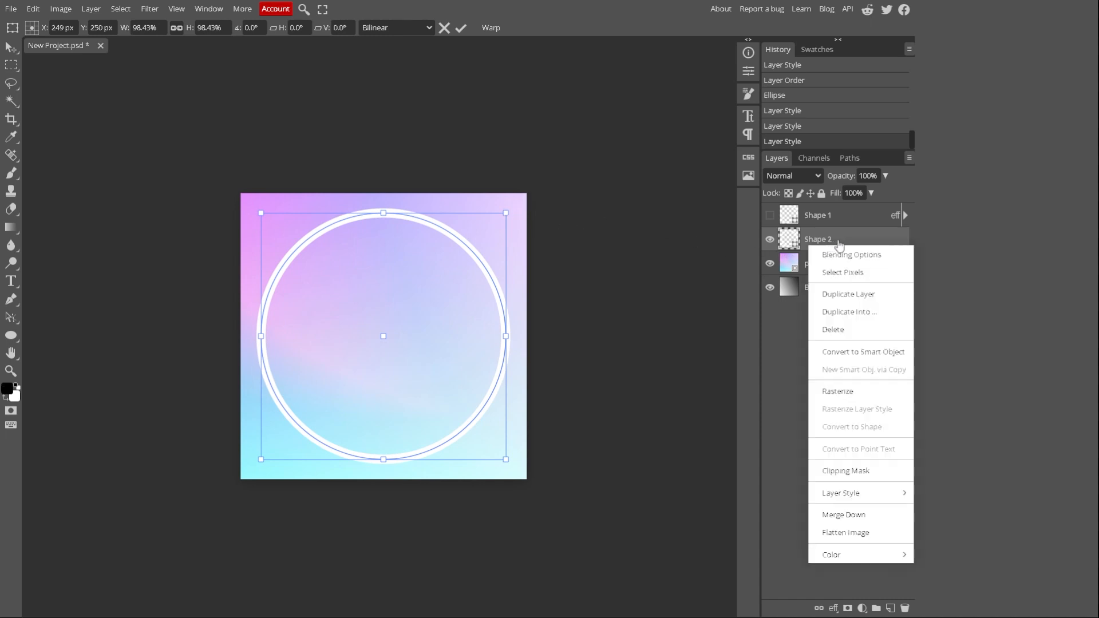
click(782, 325)
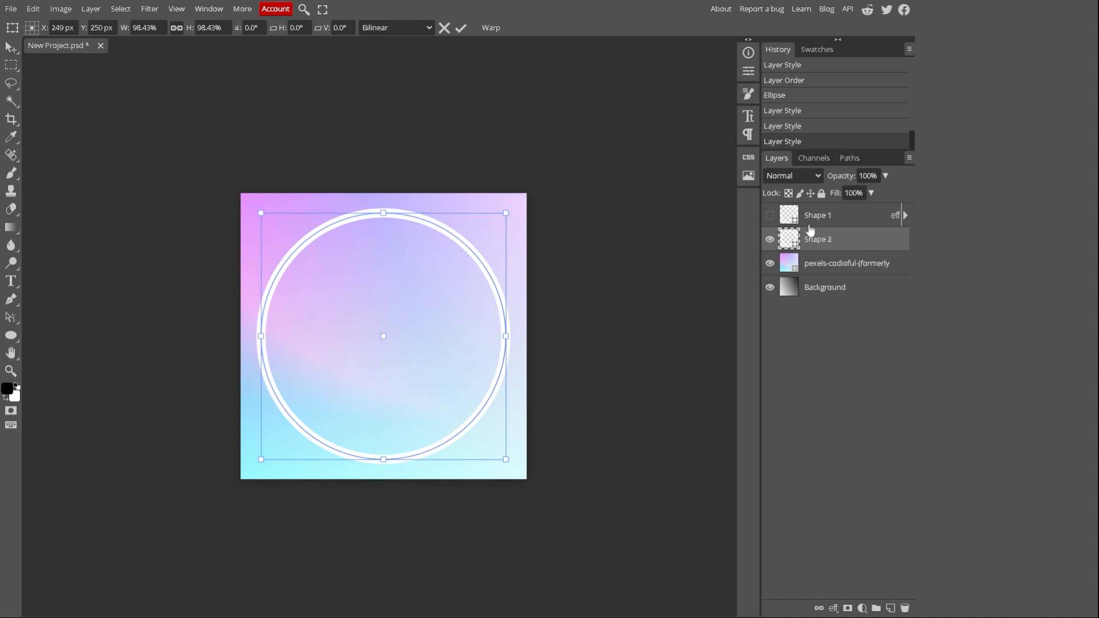
right_click(839, 245)
click(859, 249)
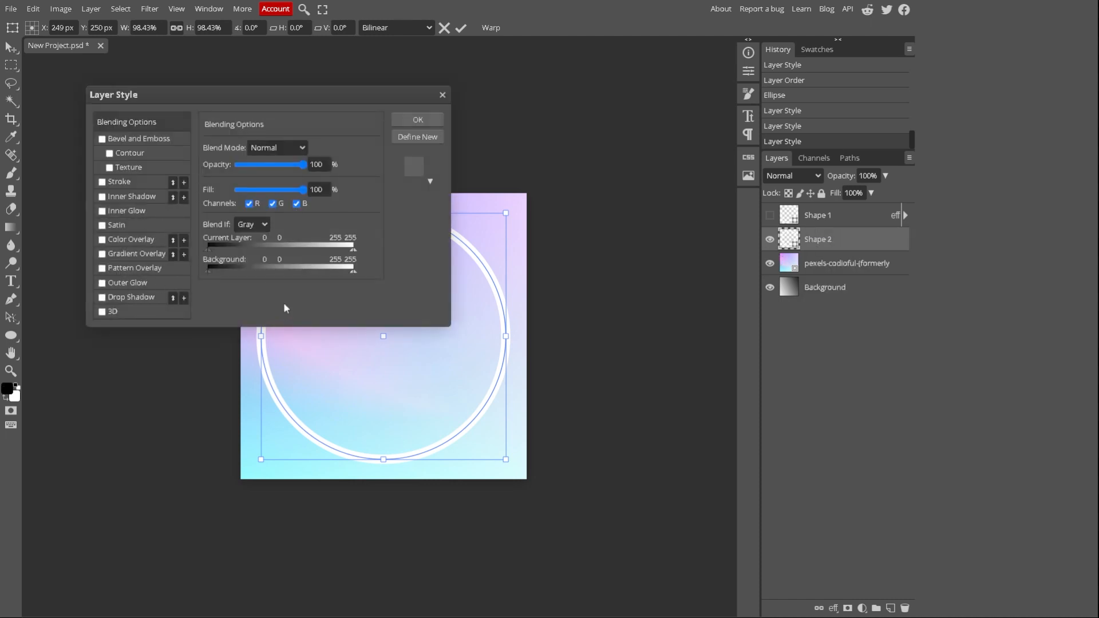
click(112, 284)
click(115, 284)
click(120, 284)
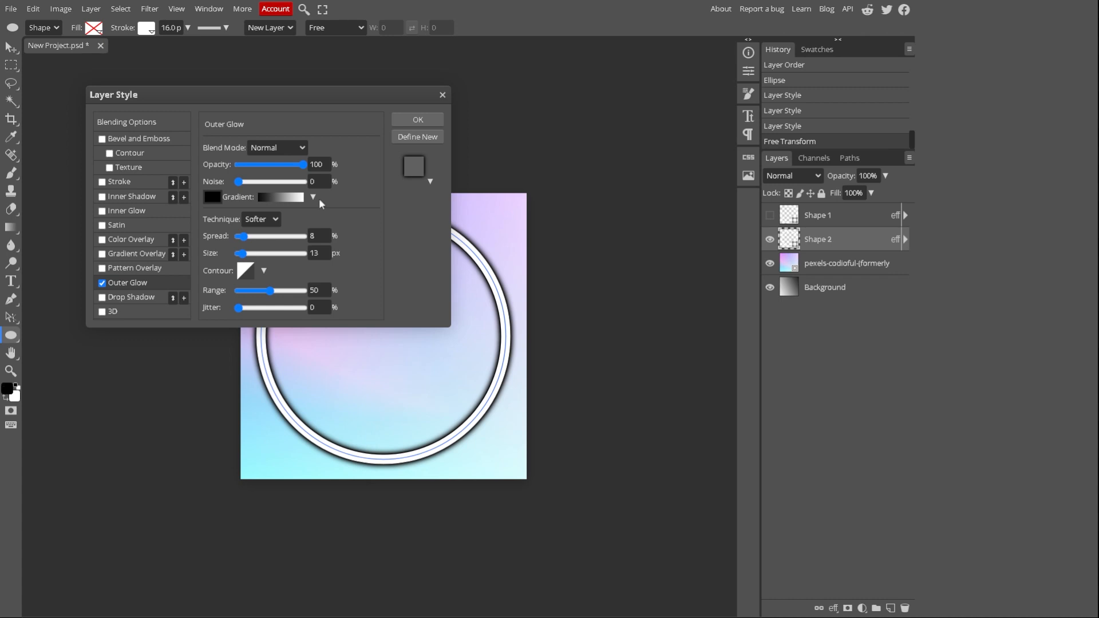
drag(242, 241, 242, 252)
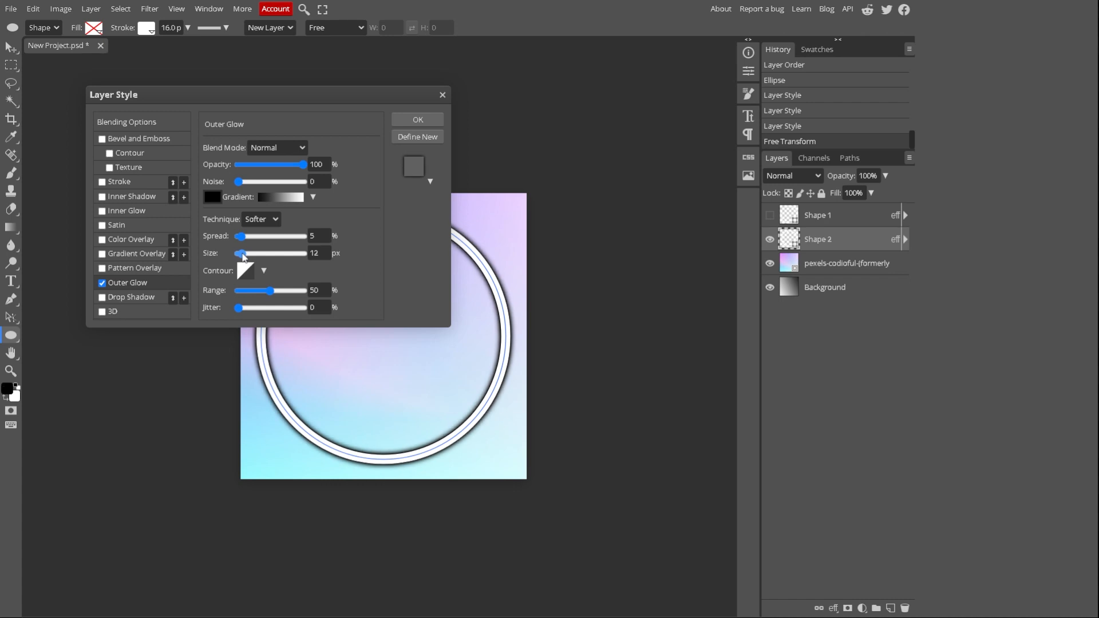
click(409, 123)
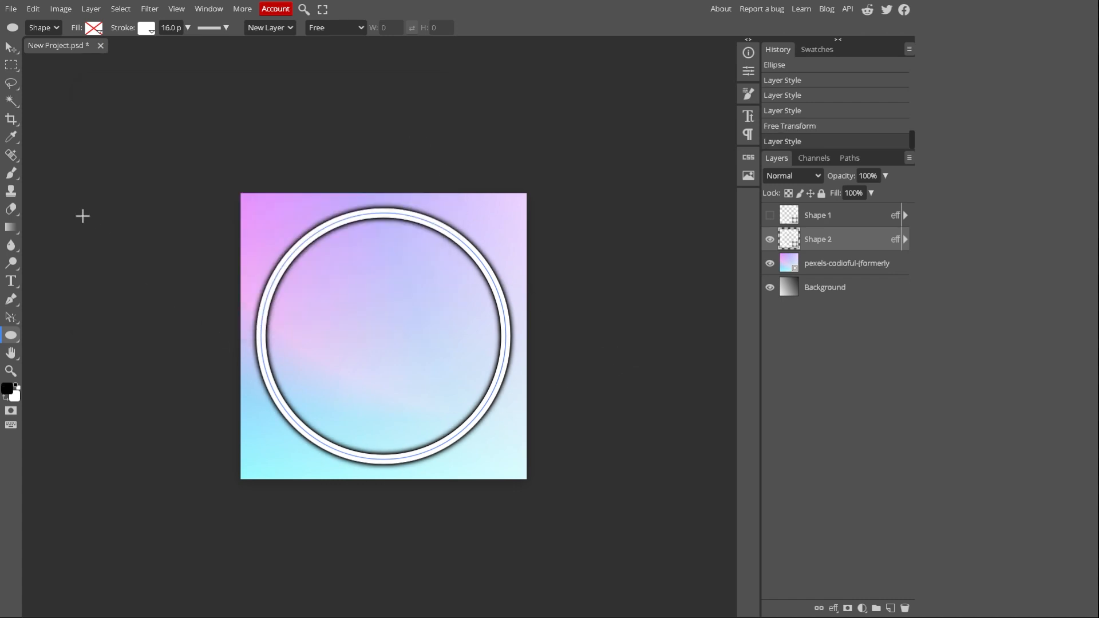
Add the letter M as a 100 px text layer in the circle and slightly shrink its text frame
click(11, 282)
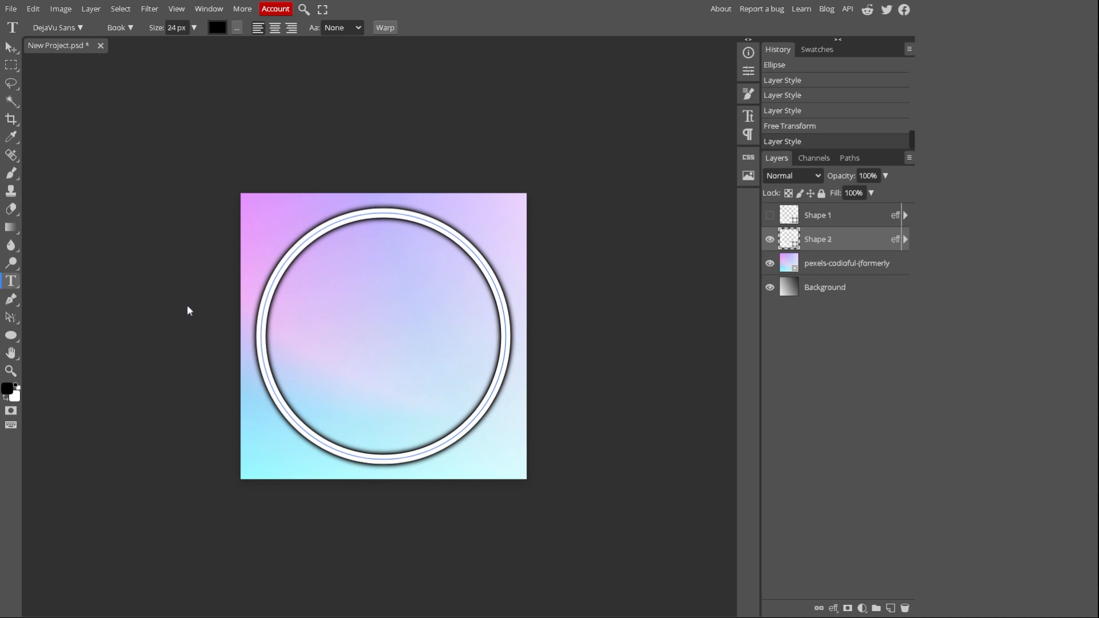
click(337, 313)
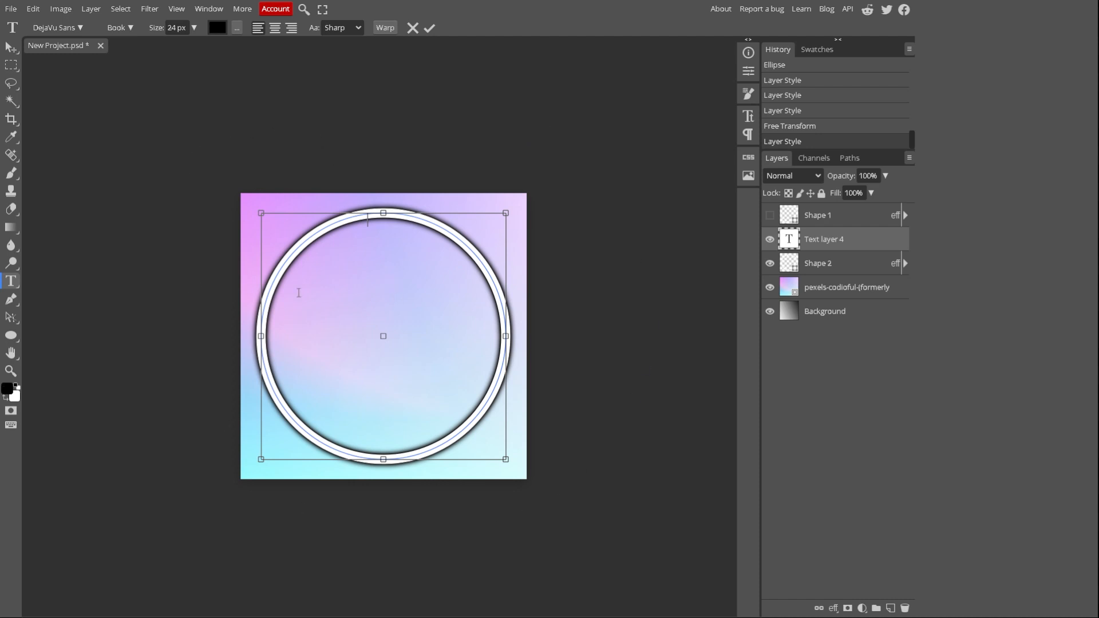
text(M)
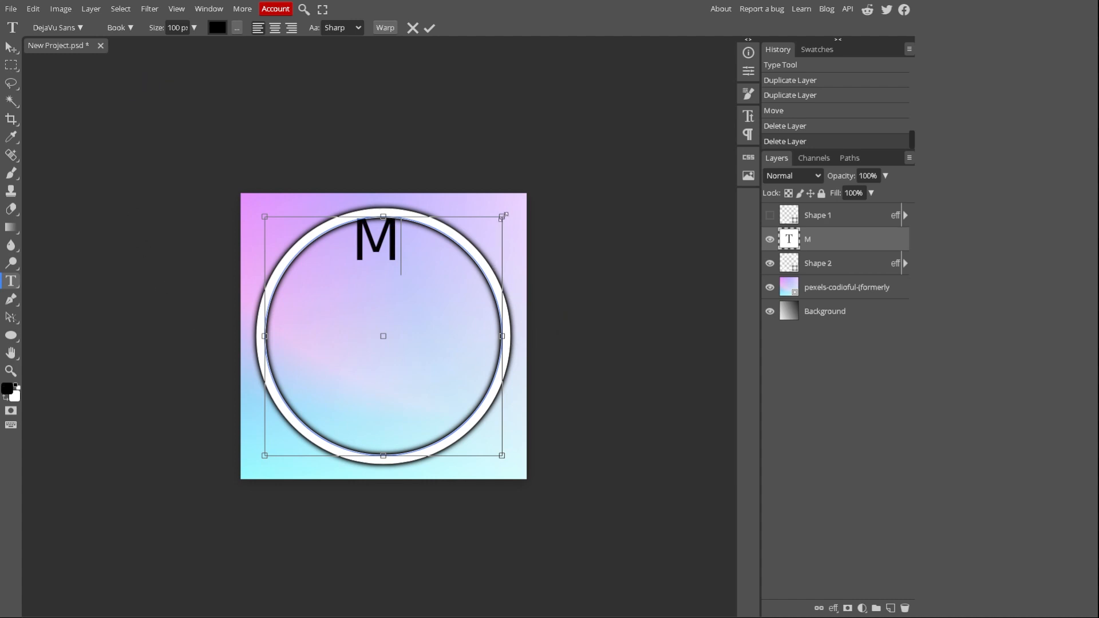
mouse_move(505, 213)
mouse_down()
mouse_move(487, 228)
mouse_move(502, 218)
mouse_up()
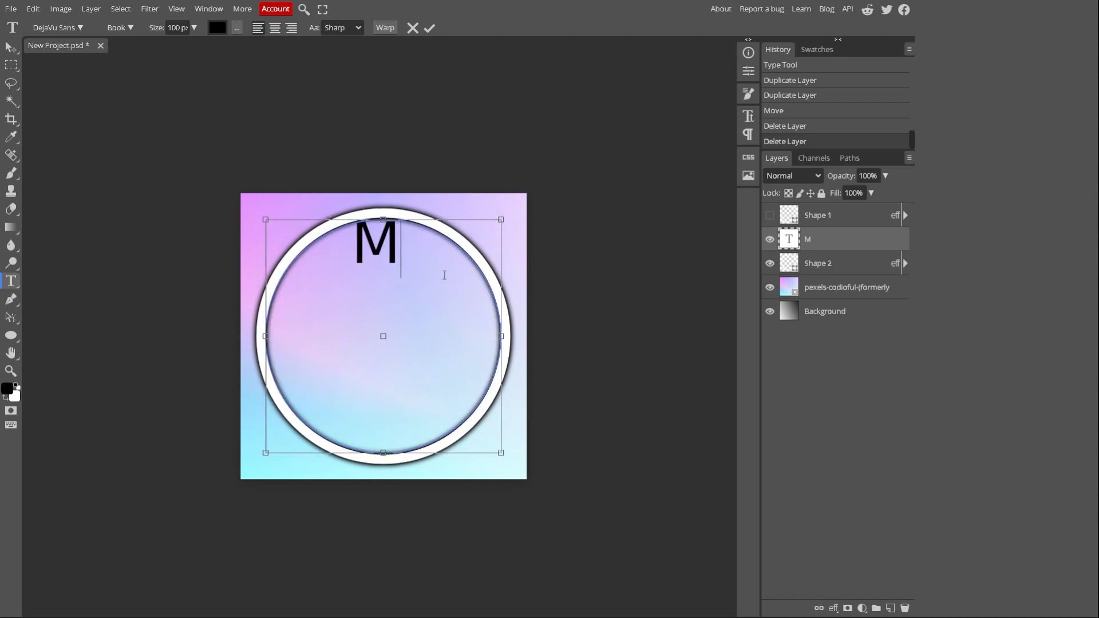
Enlarge the M text layer to about 171% with Free Transform
click(31, 9)
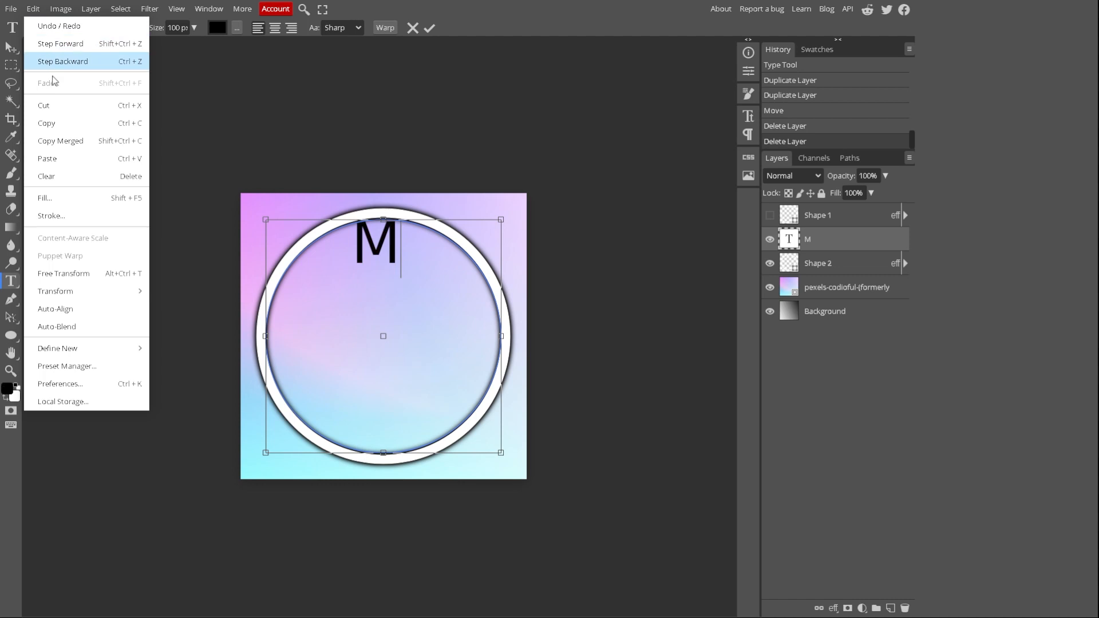
click(79, 275)
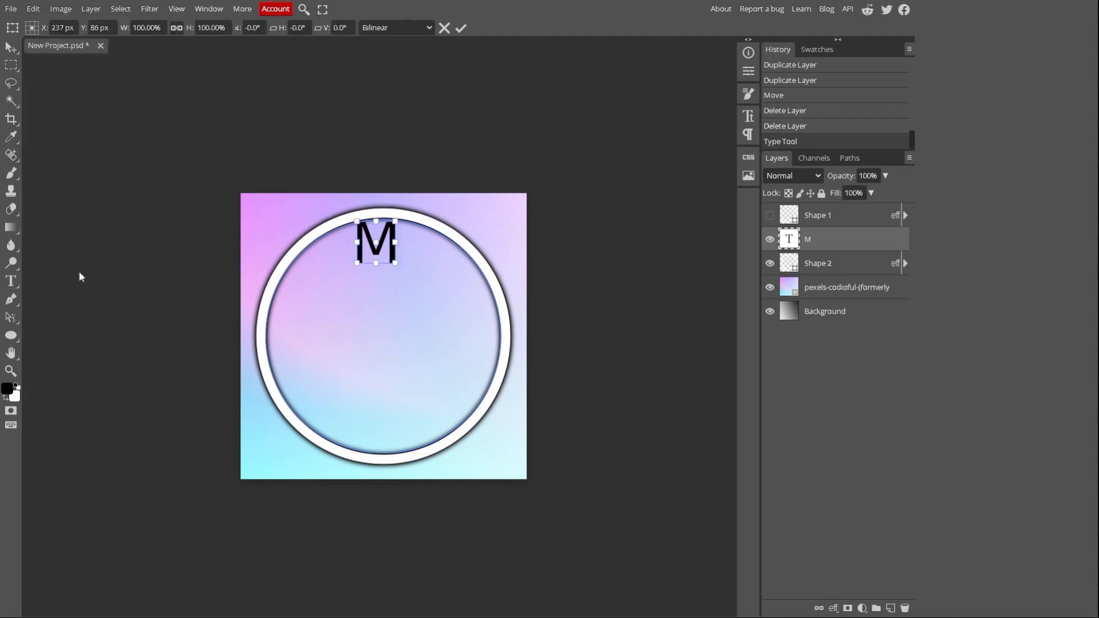
drag(397, 217, 413, 210)
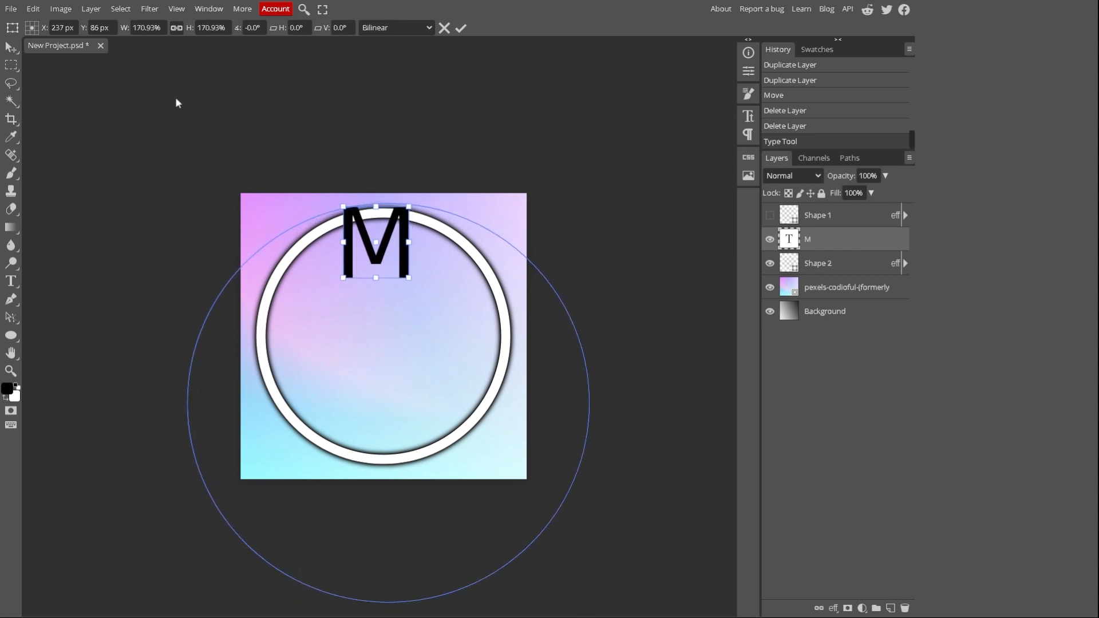
Change the font of the letter M to Crete Round
click(10, 281)
click(35, 28)
scroll(78, 122, up, 10)
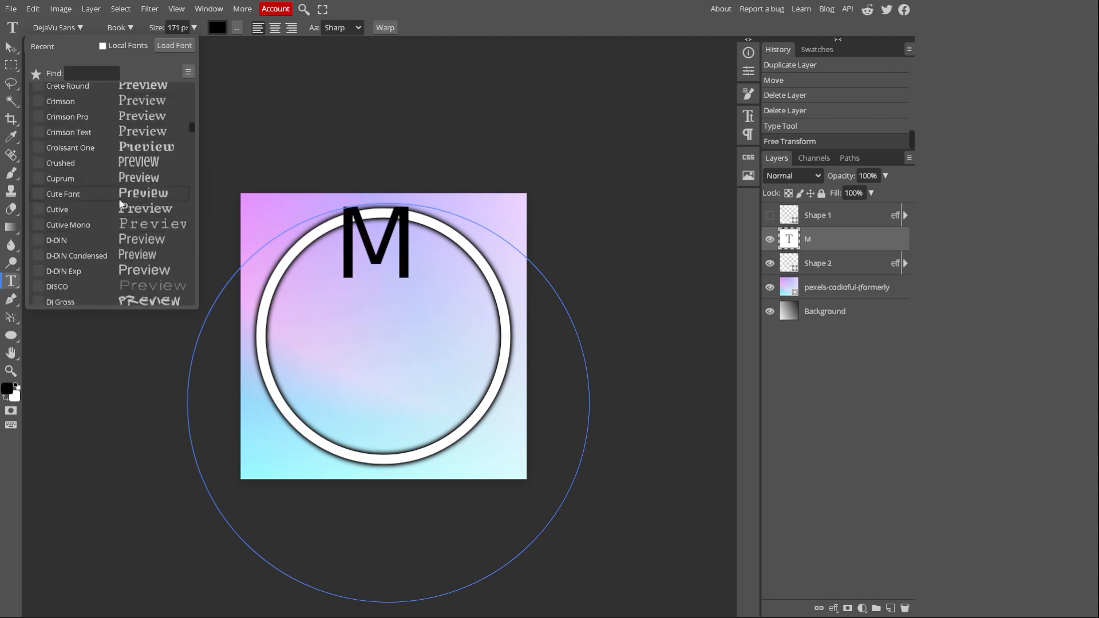
click(116, 91)
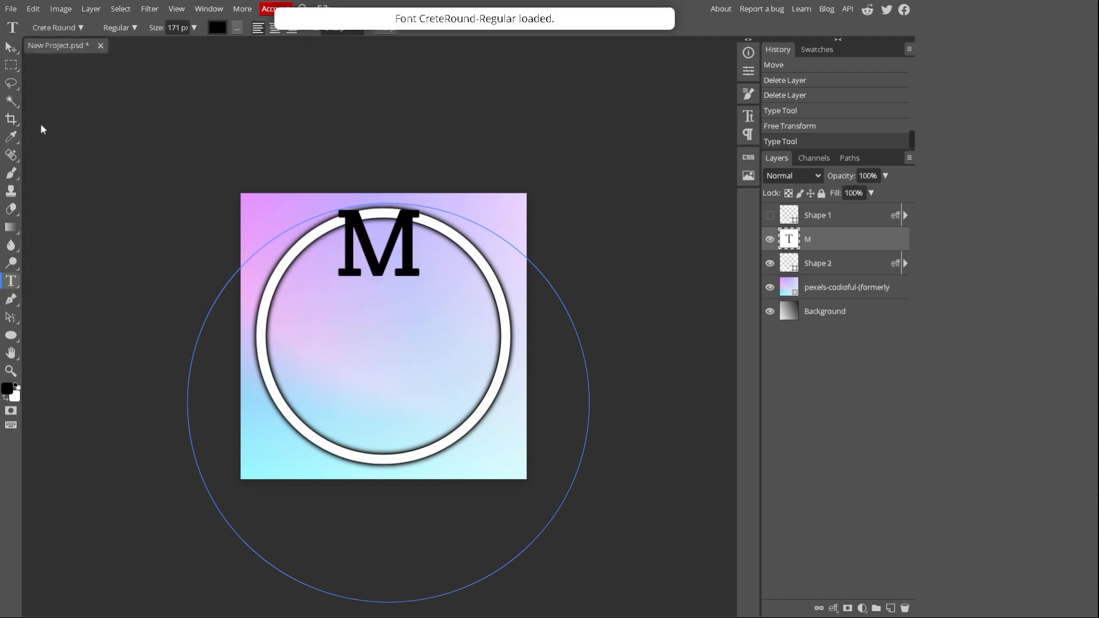
Apply a black outer glow to the M text layer with 5% spread and 12 px size
right_click(841, 239)
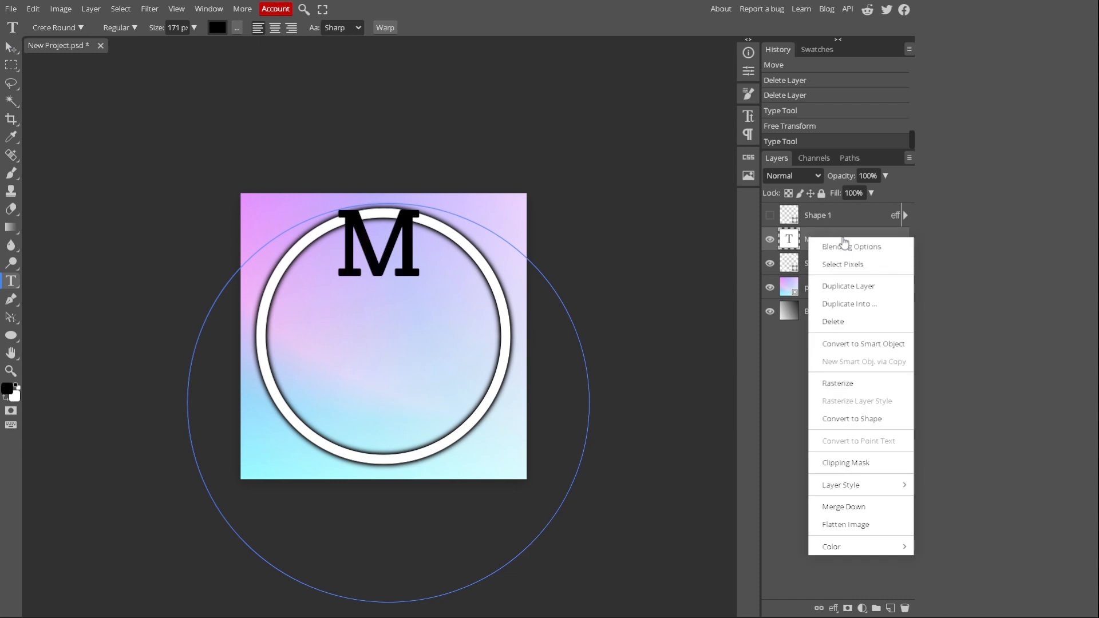
click(836, 243)
click(103, 282)
click(171, 286)
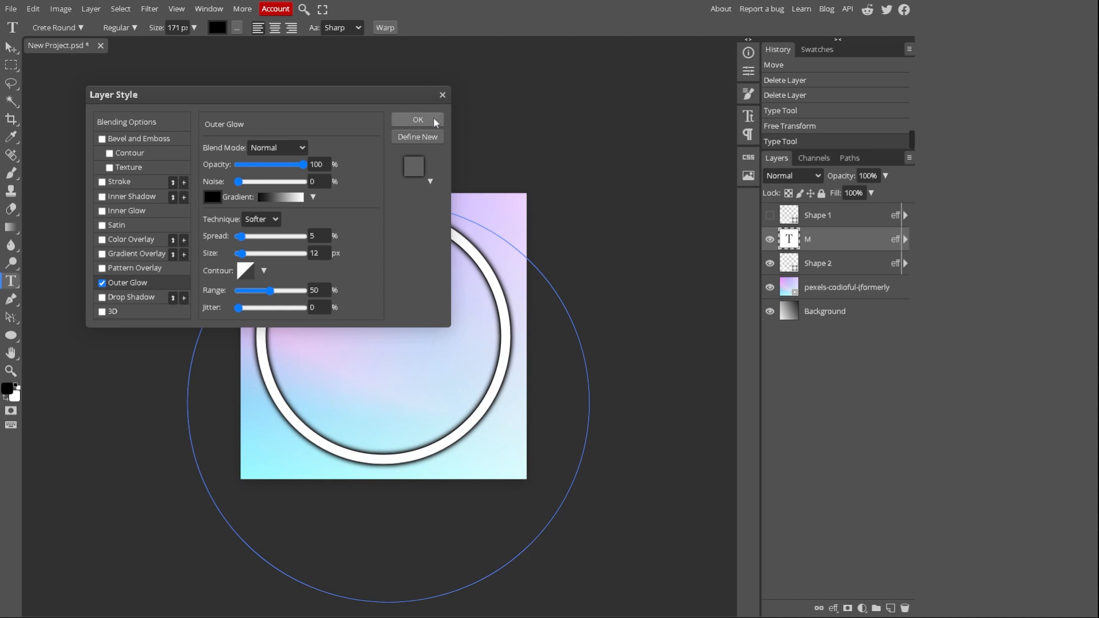
click(418, 120)
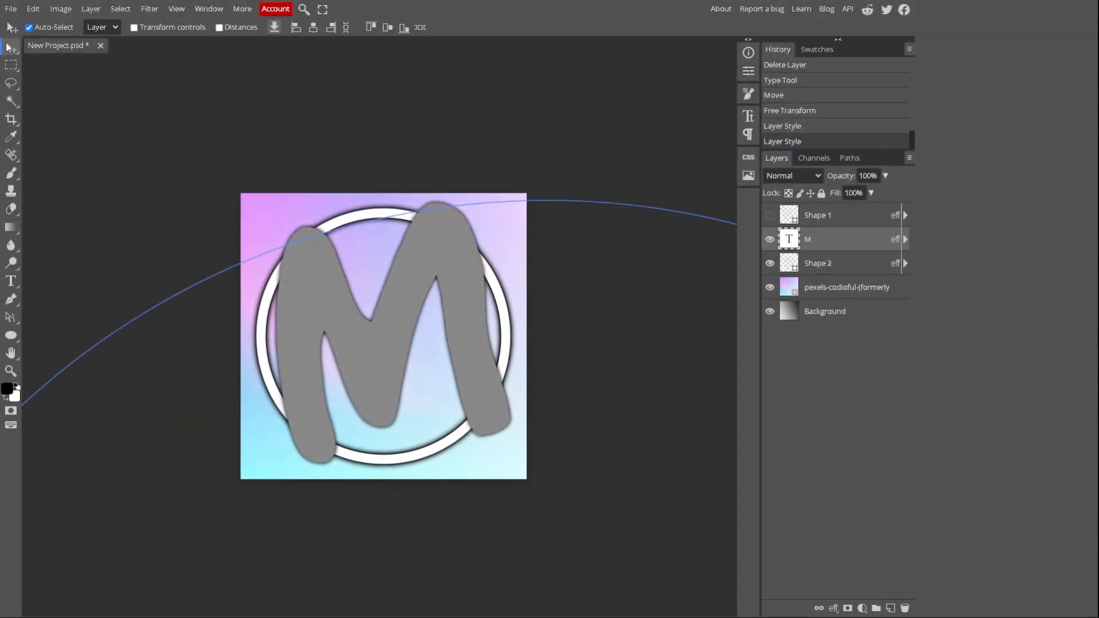
Export the 500 × 500 px logo as a PNG named "file" at 100% quality
click(10, 8)
mouse_move(29, 183)
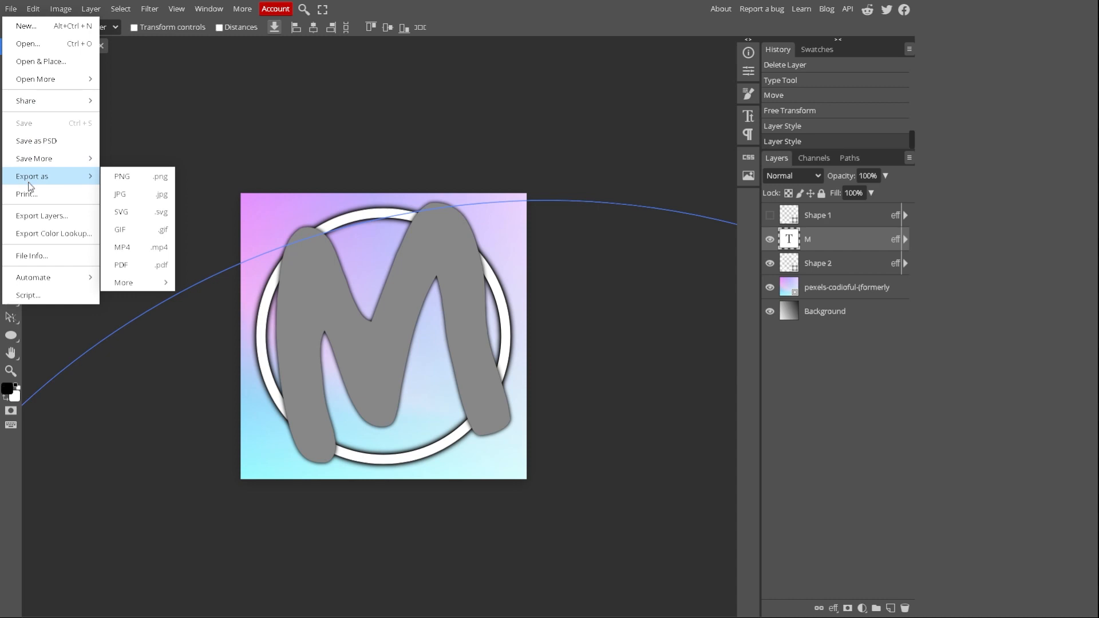
click(122, 176)
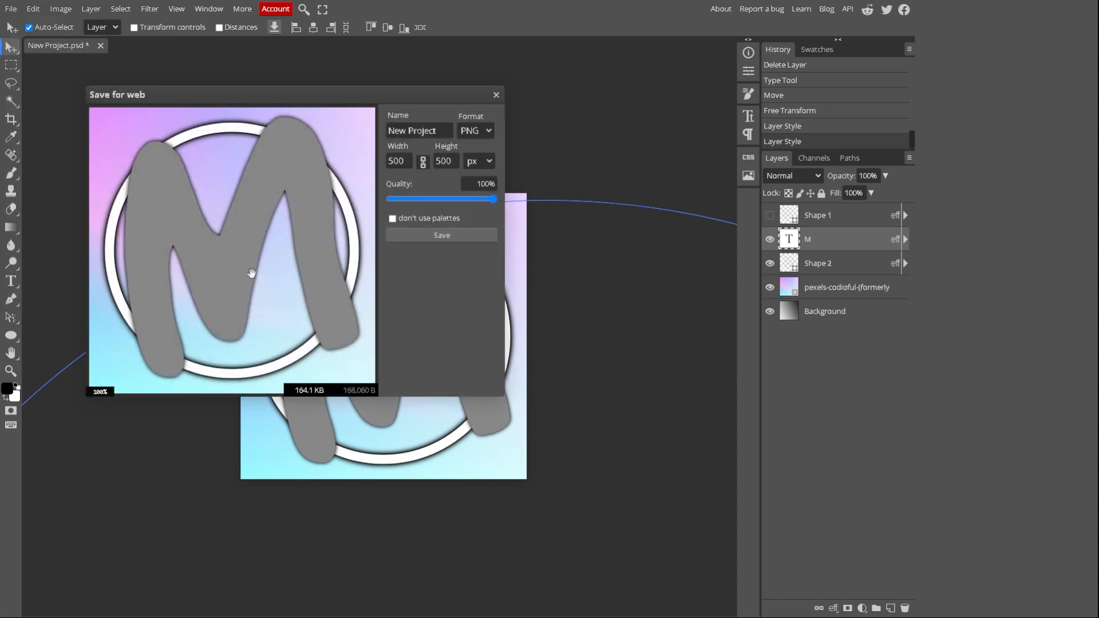
click(417, 131)
key(ctrl+a)
key(BackSpace)
text(file)
click(287, 188)
click(441, 235)
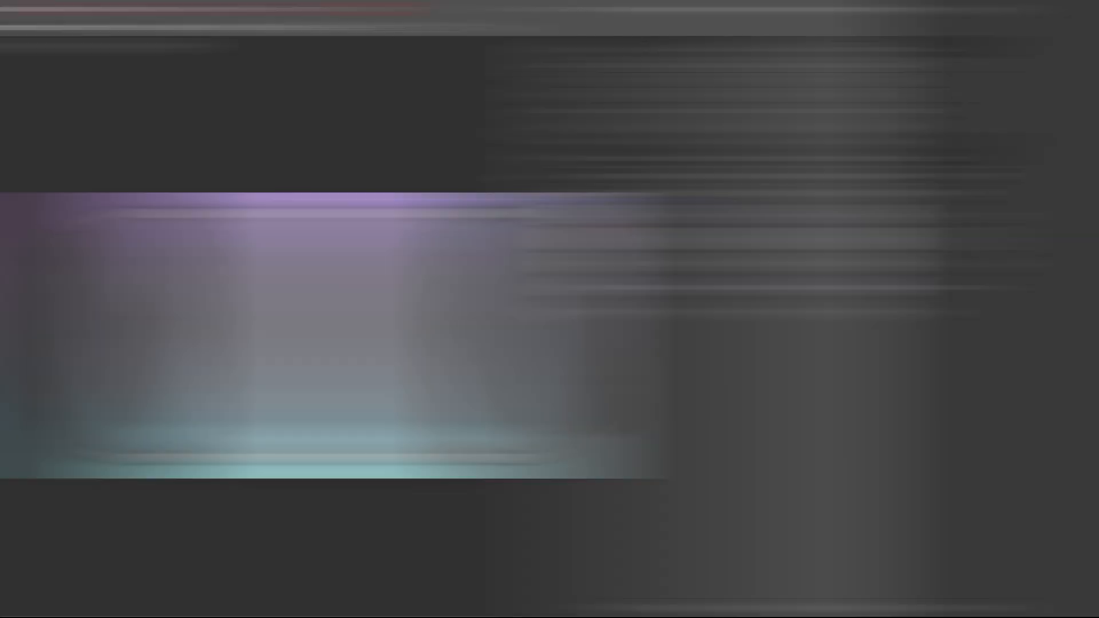